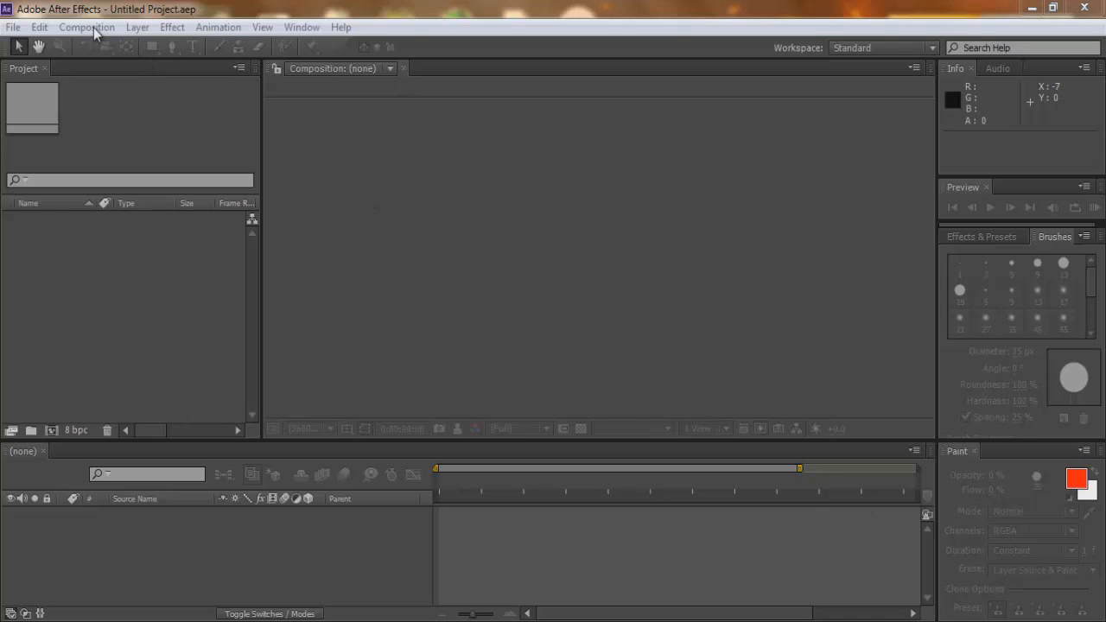
Create a composition named Testing with the HDV/HDTV 720 29.97 preset and a white background.
click(94, 27)
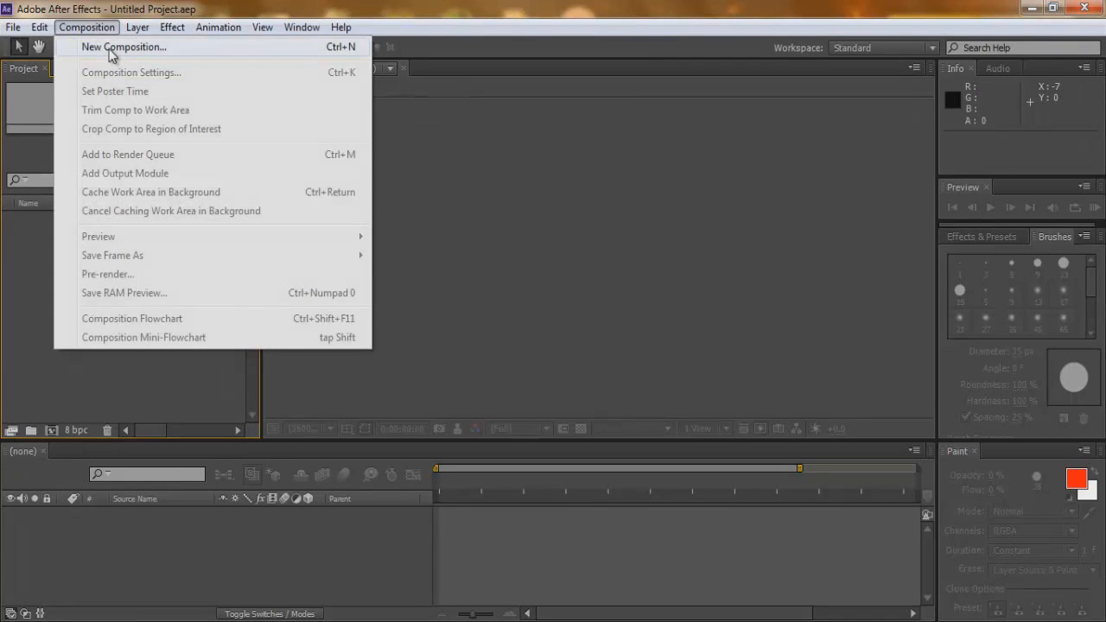
click(111, 49)
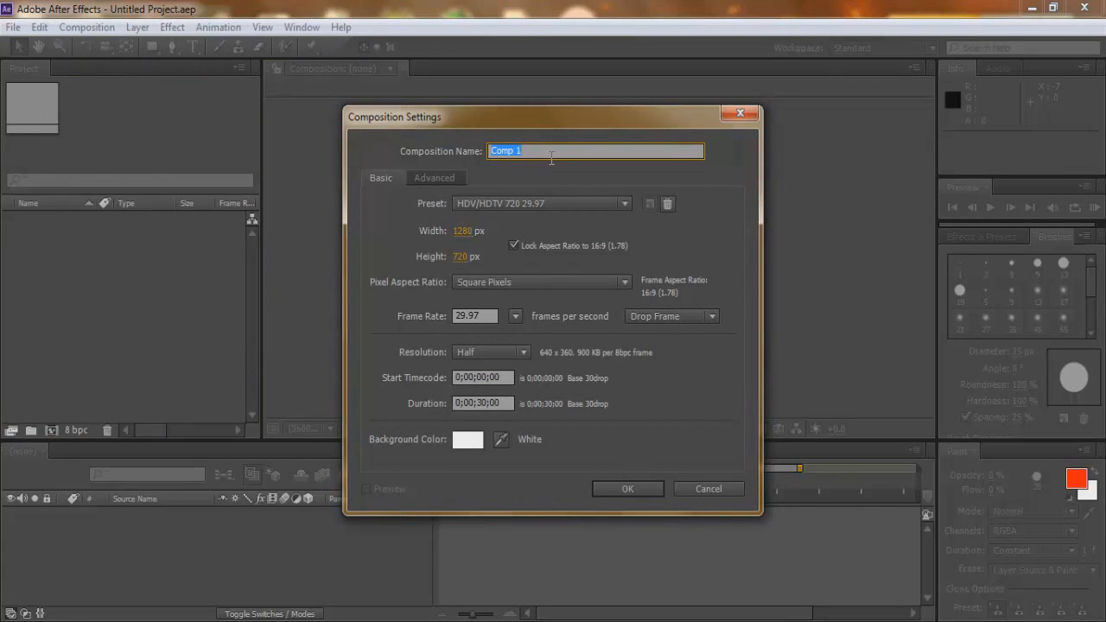
text(Testing)
click(528, 205)
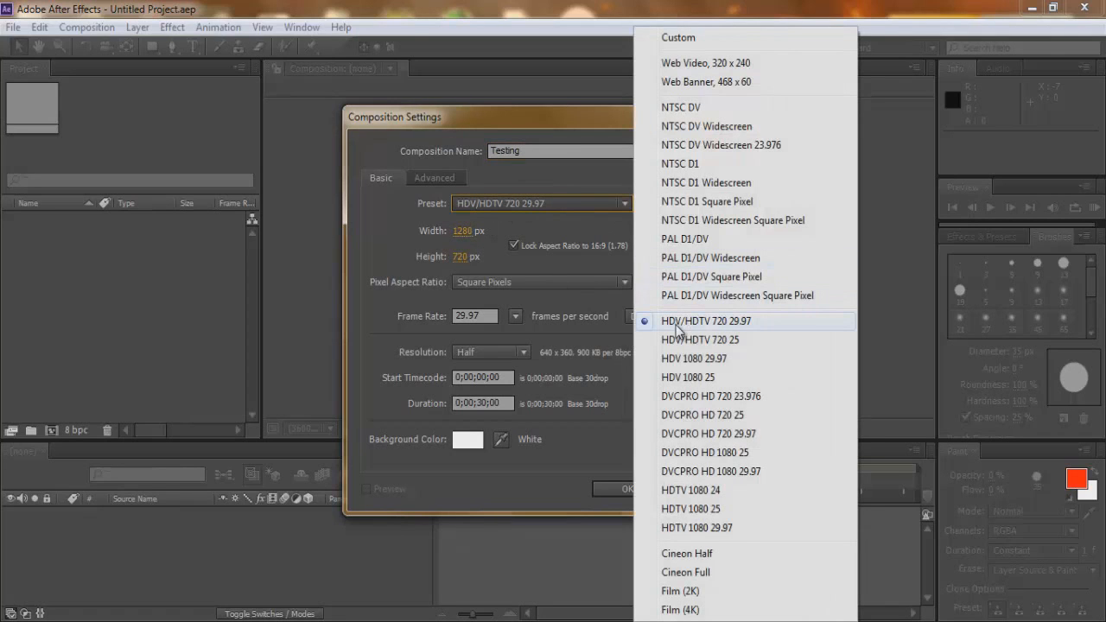
click(753, 325)
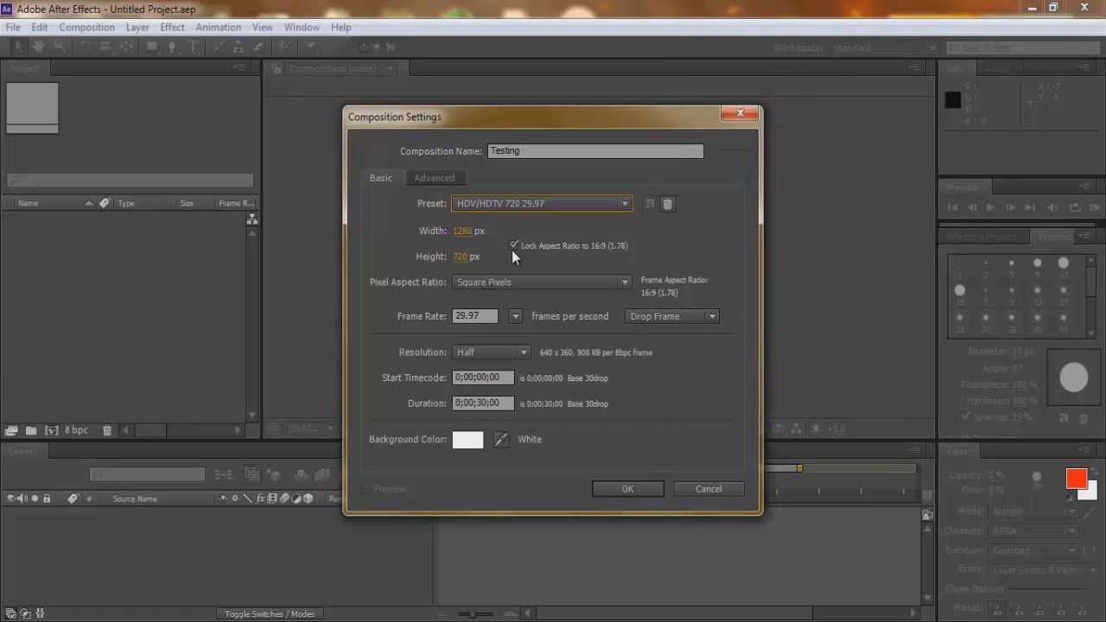
click(461, 439)
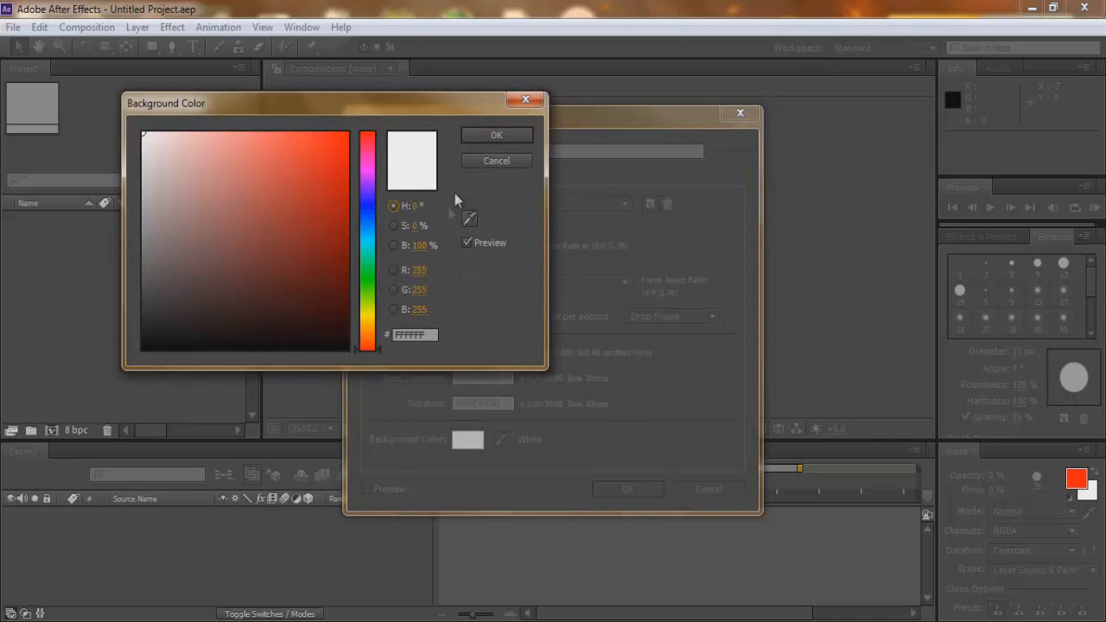
click(492, 136)
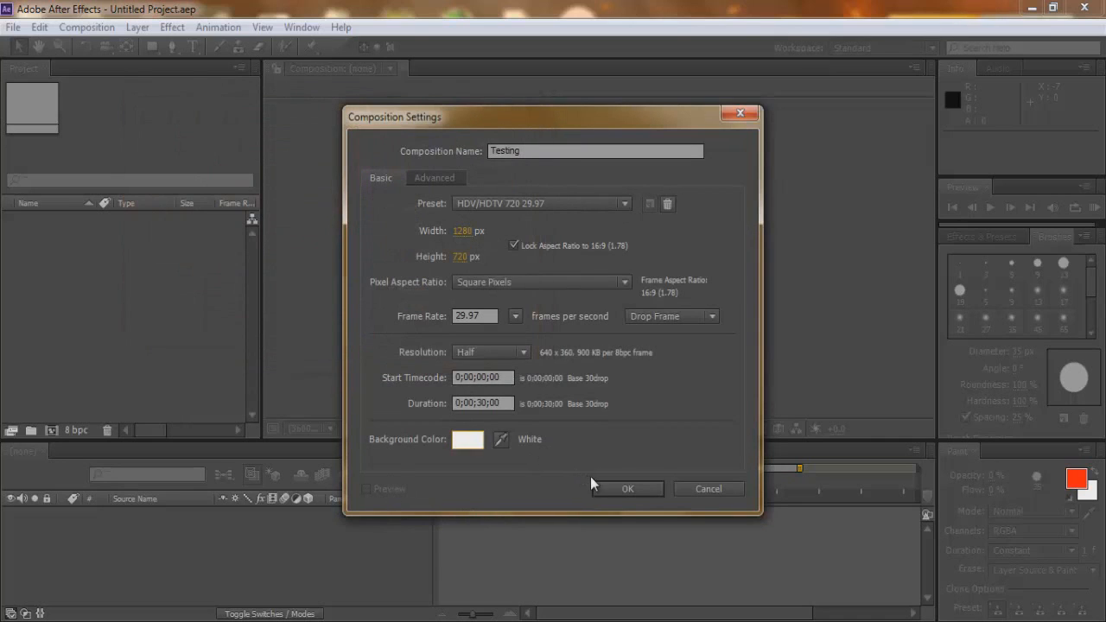
click(638, 491)
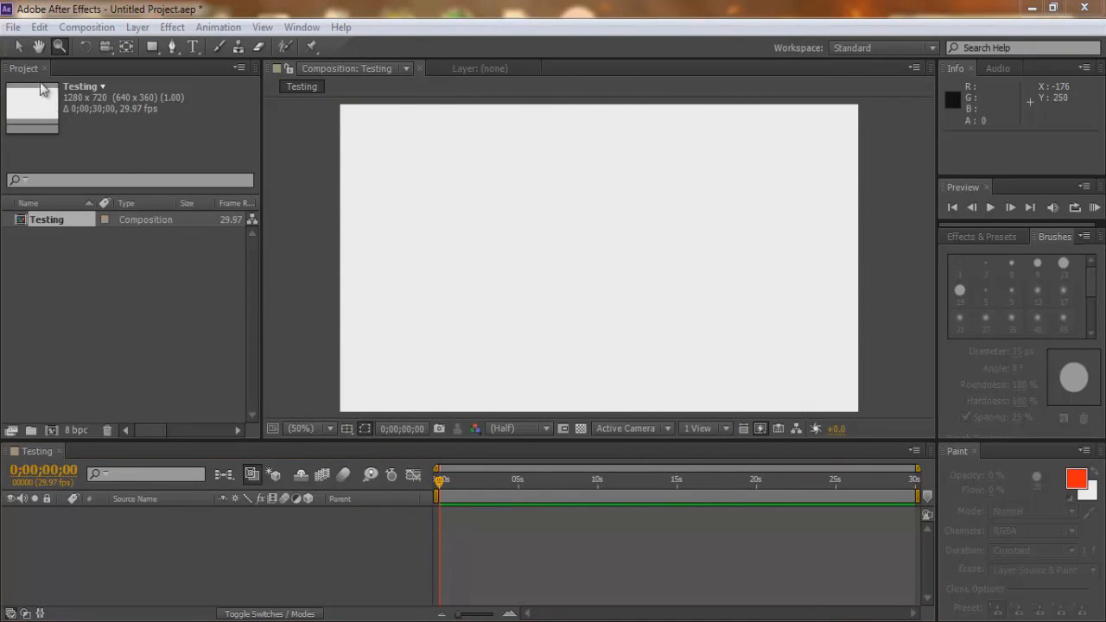
Try panning the composition view with the Hand tool and zooming in and out with the Zoom tool.
click(21, 48)
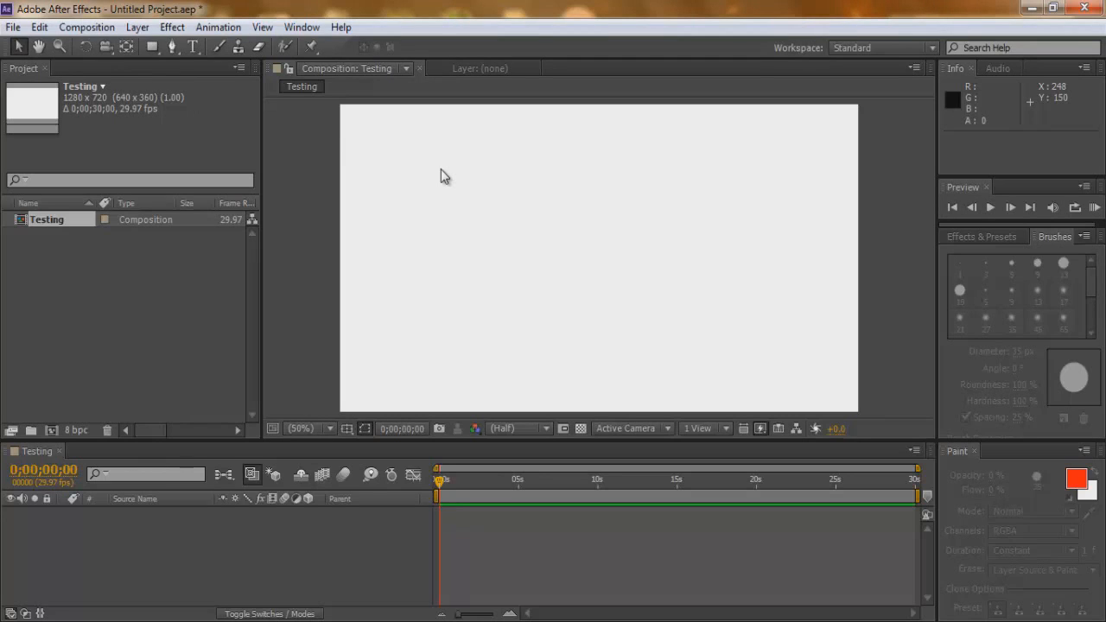
click(151, 48)
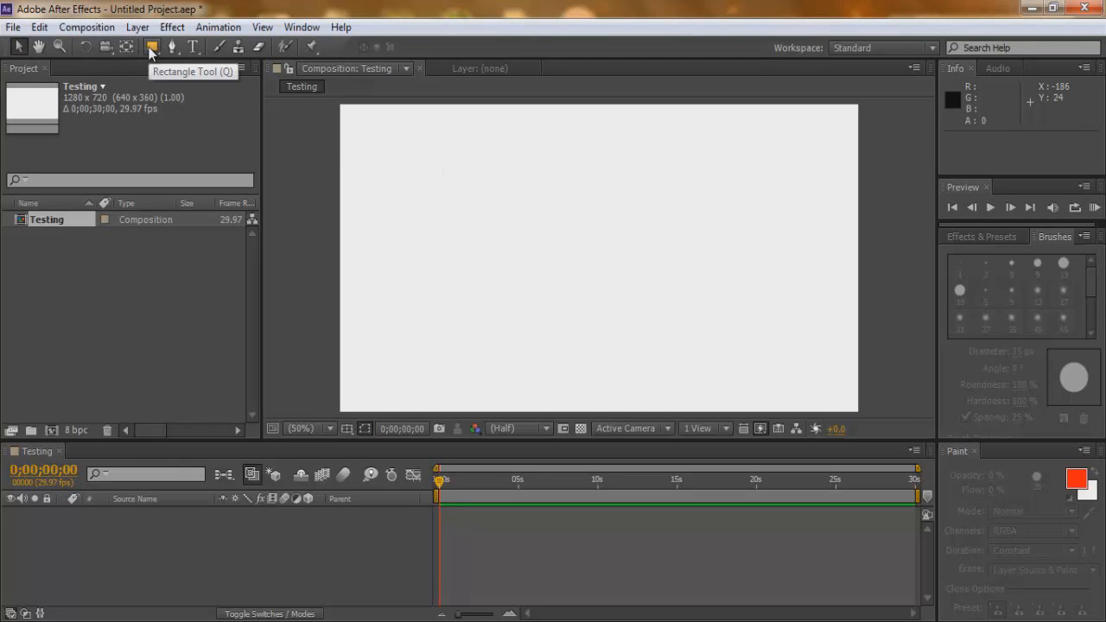
click(39, 46)
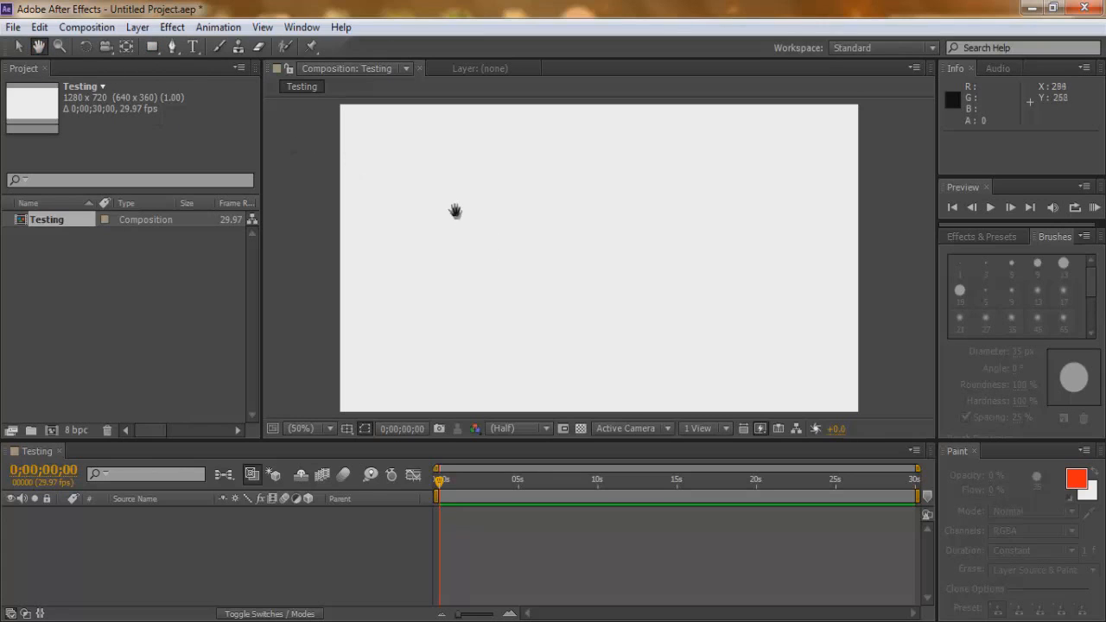
drag(442, 190, 418, 191)
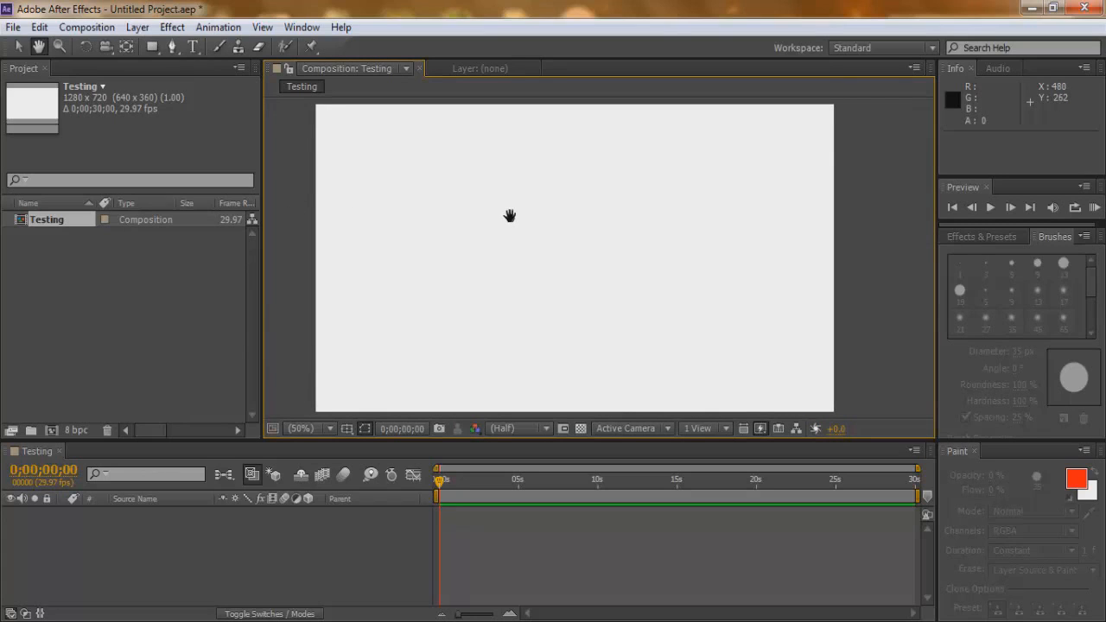
click(58, 48)
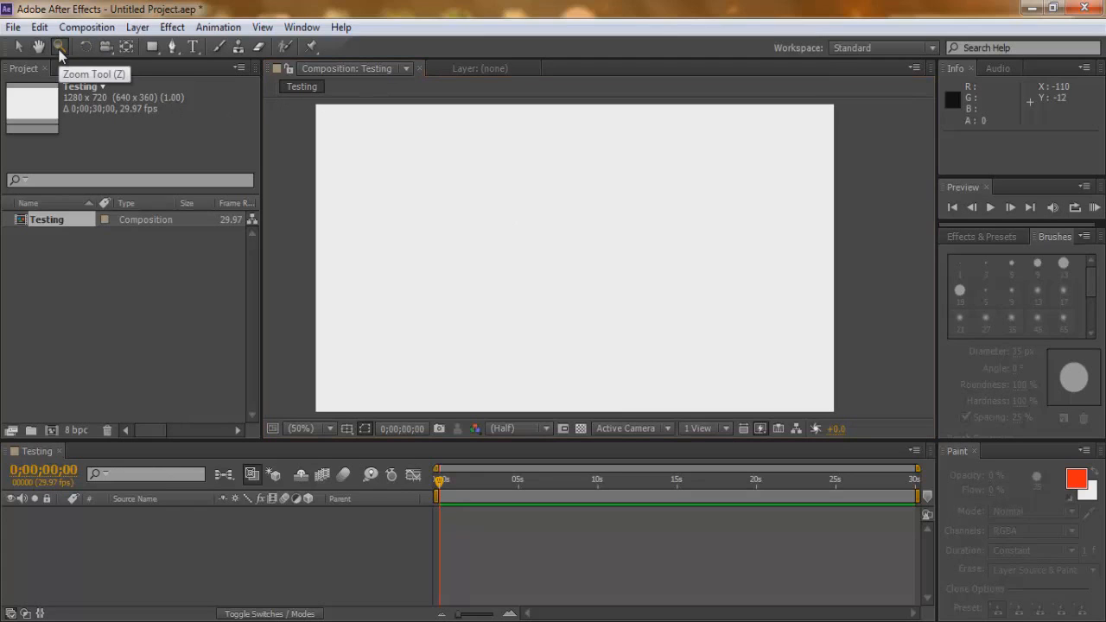
click(560, 243)
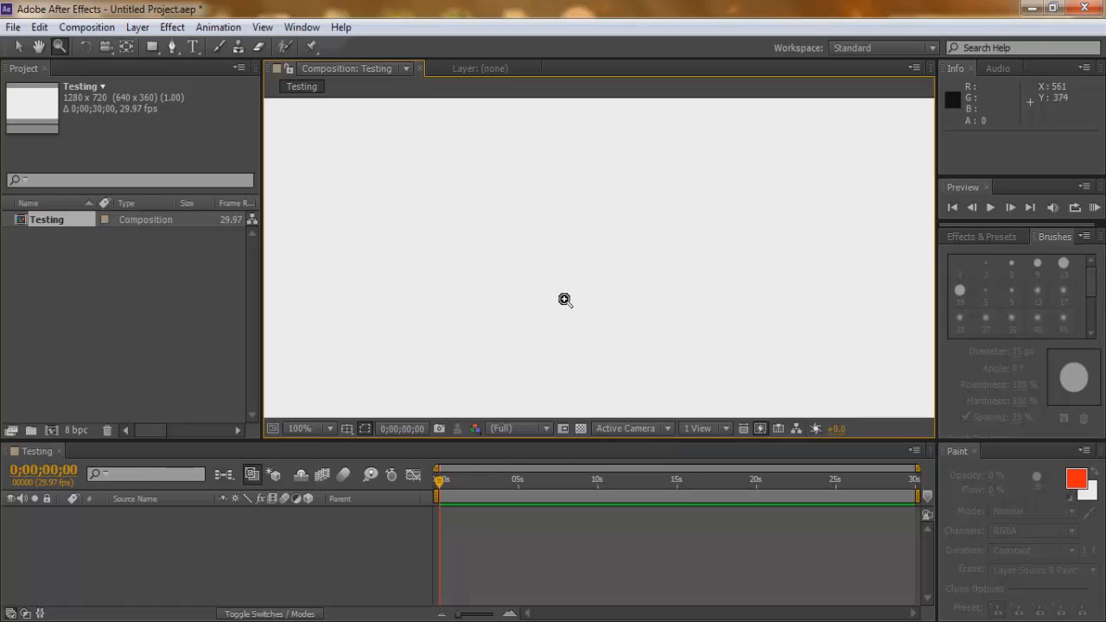
scroll(564, 299, down, 4)
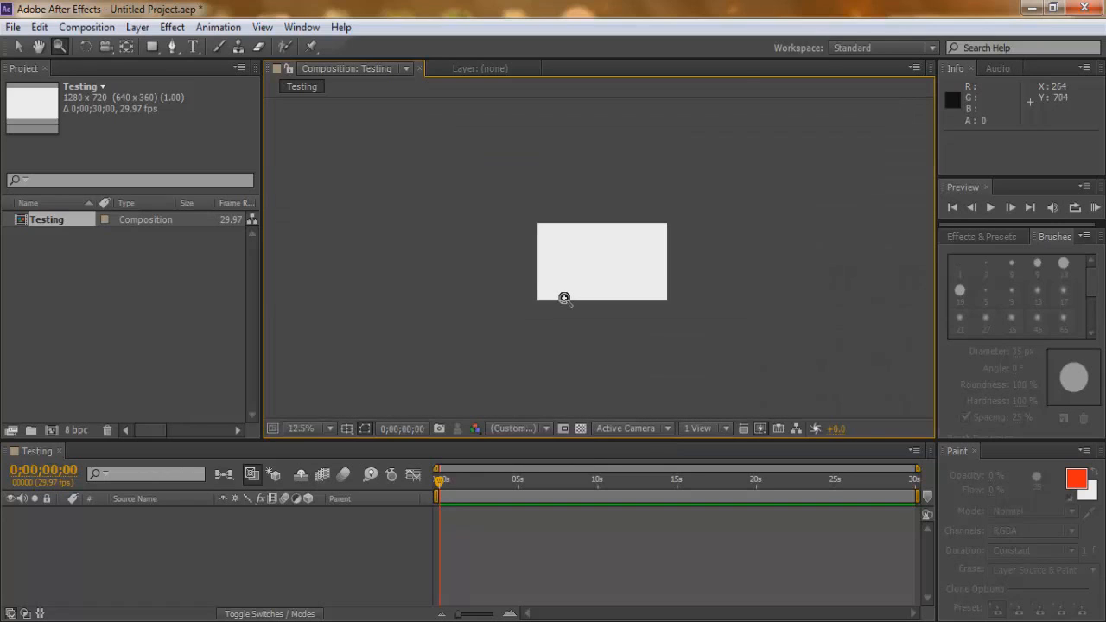
scroll(564, 298, up, 4)
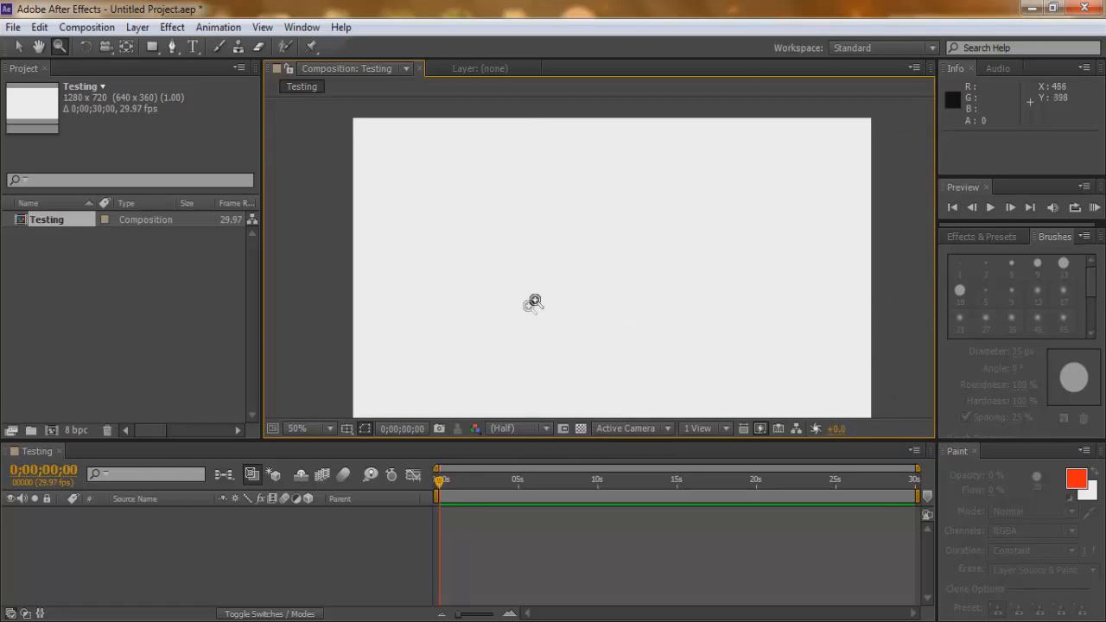
Change the composition view's magnification to 6.25%, and restore it with Fit up to 100%.
click(333, 427)
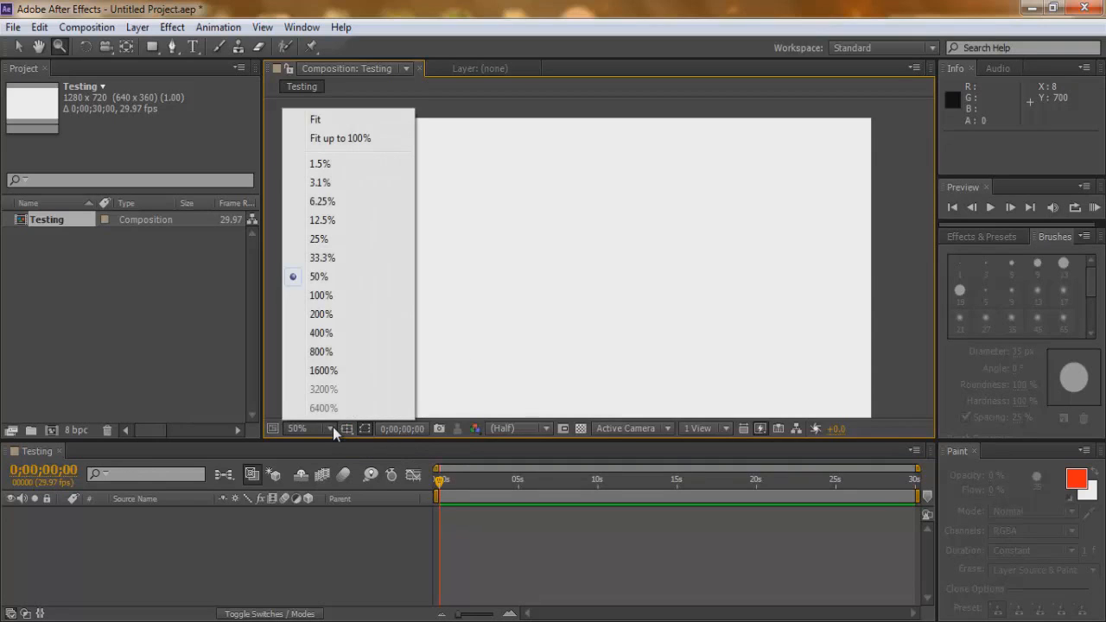
click(340, 204)
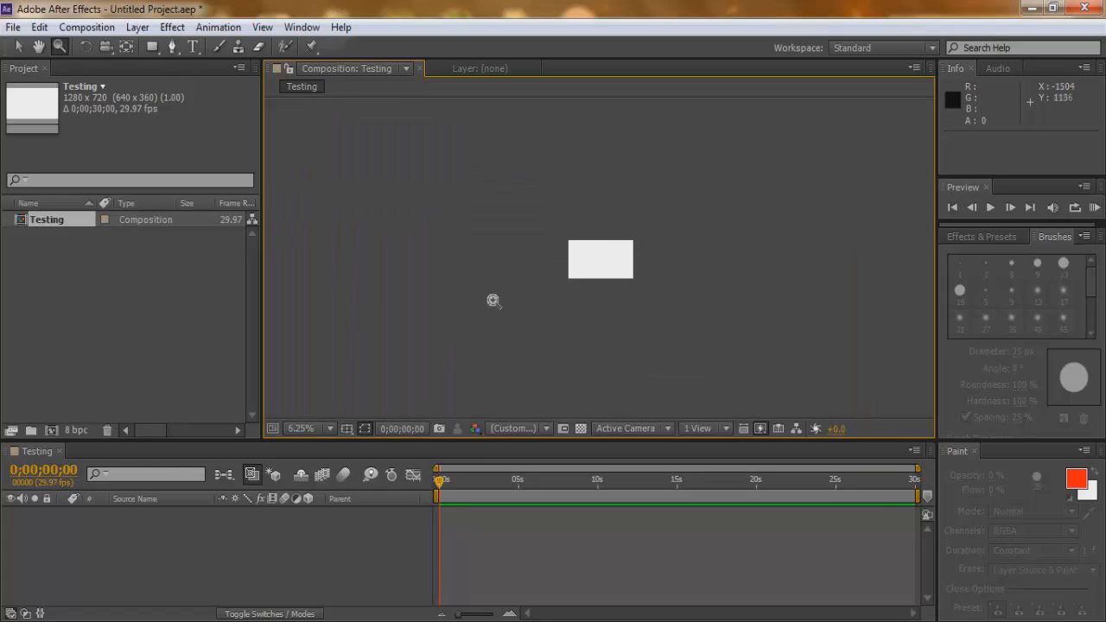
click(333, 426)
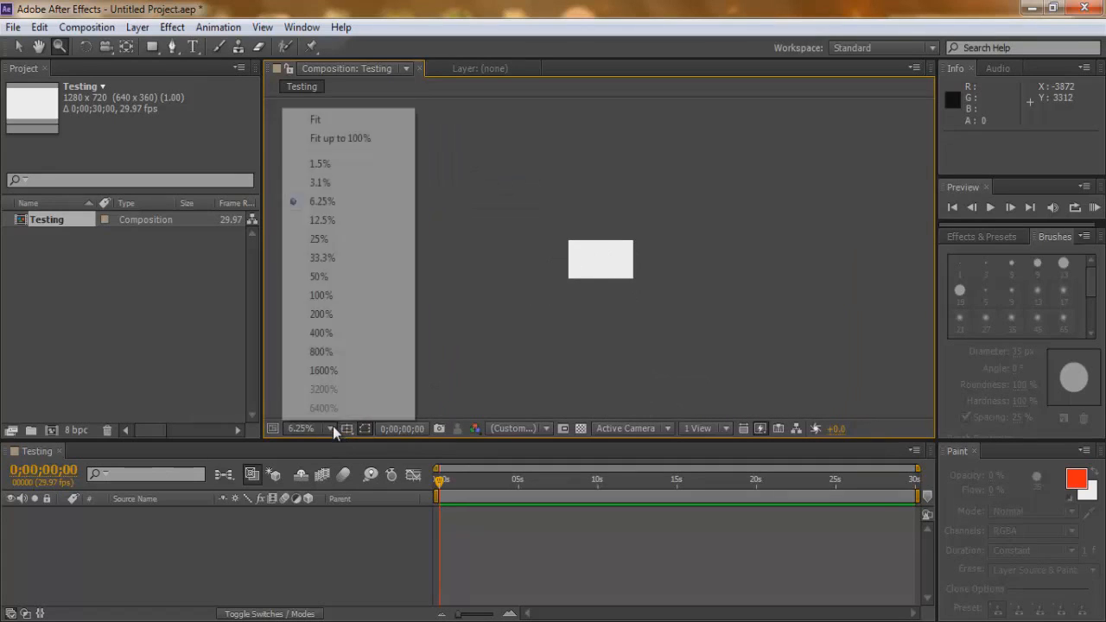
click(343, 140)
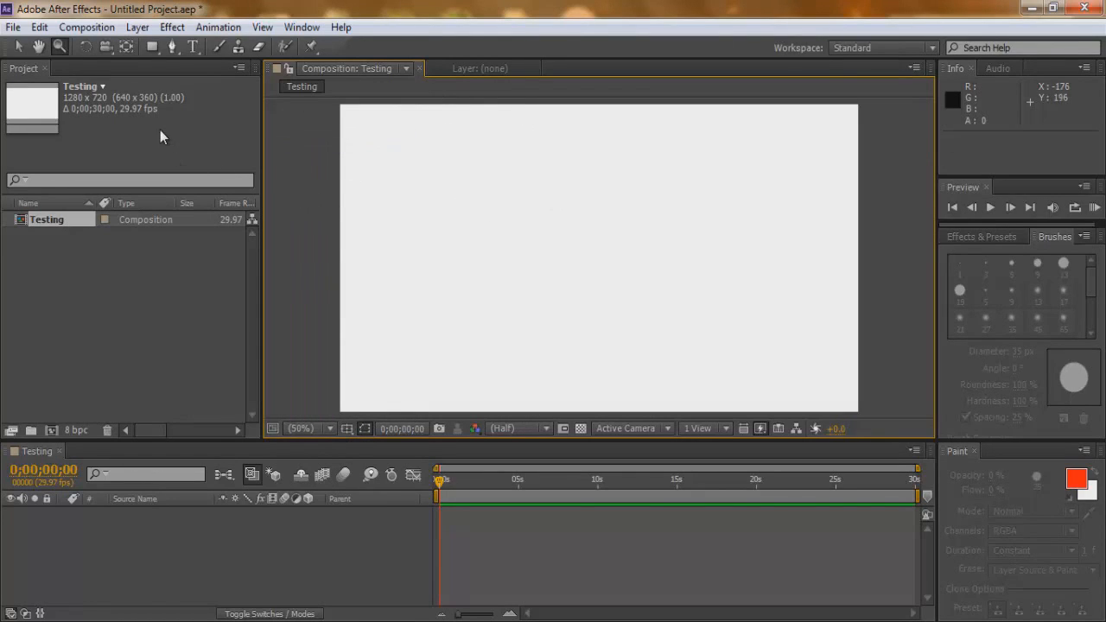
Activate the Rectangle tool and set the shape fill color to blue (0006FF).
click(152, 49)
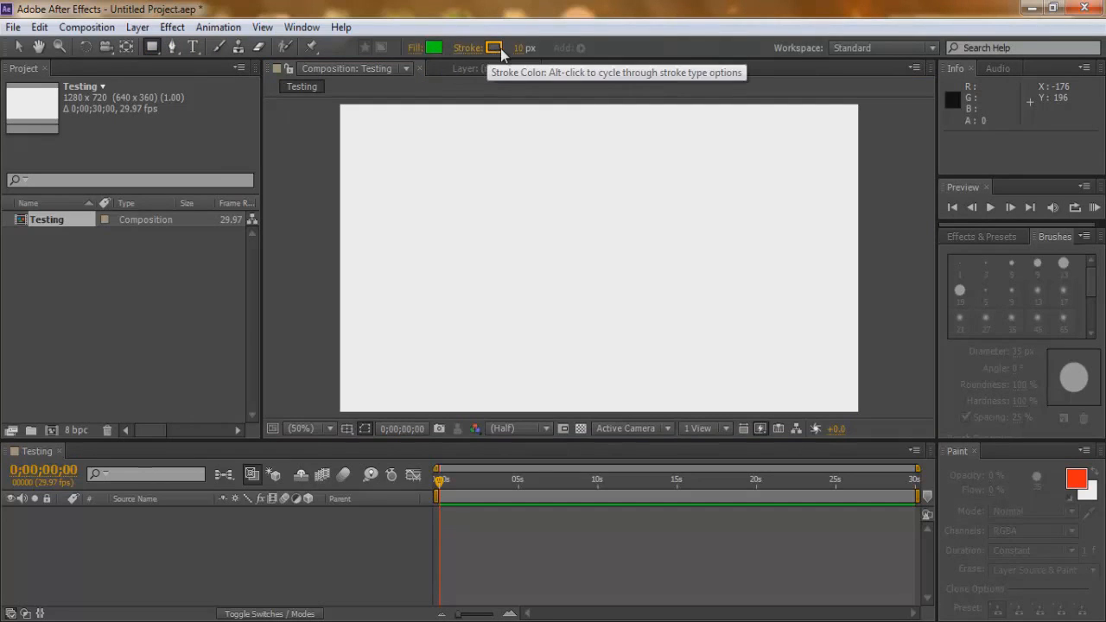
click(432, 49)
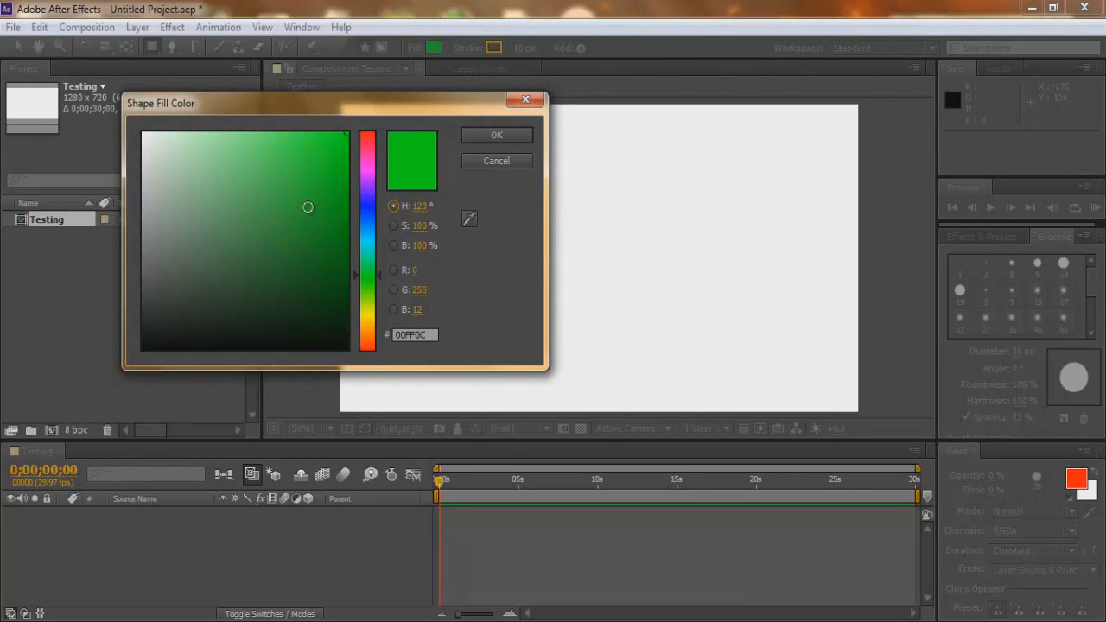
click(370, 268)
drag(370, 268, 373, 206)
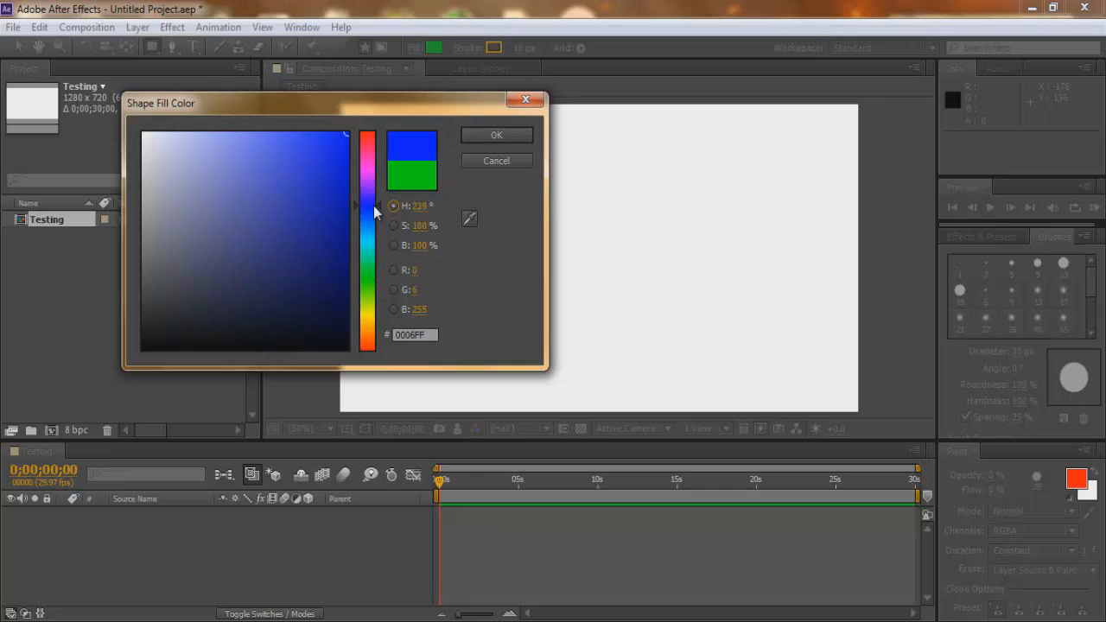
click(487, 135)
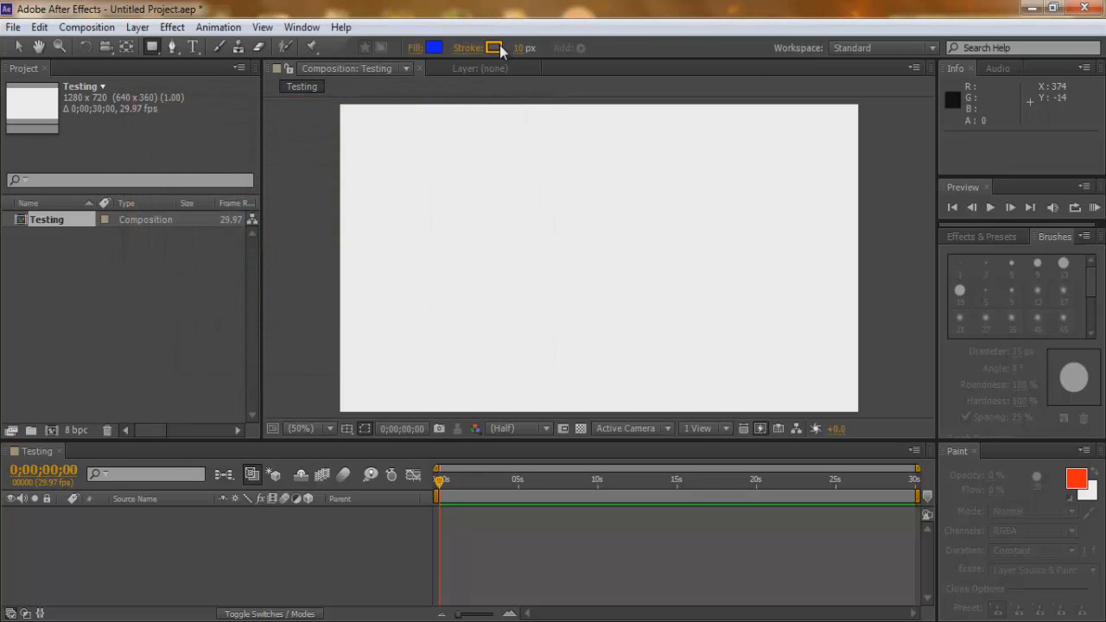
Set the shape stroke color to green (12FF00) and the stroke width to 9 px.
click(498, 48)
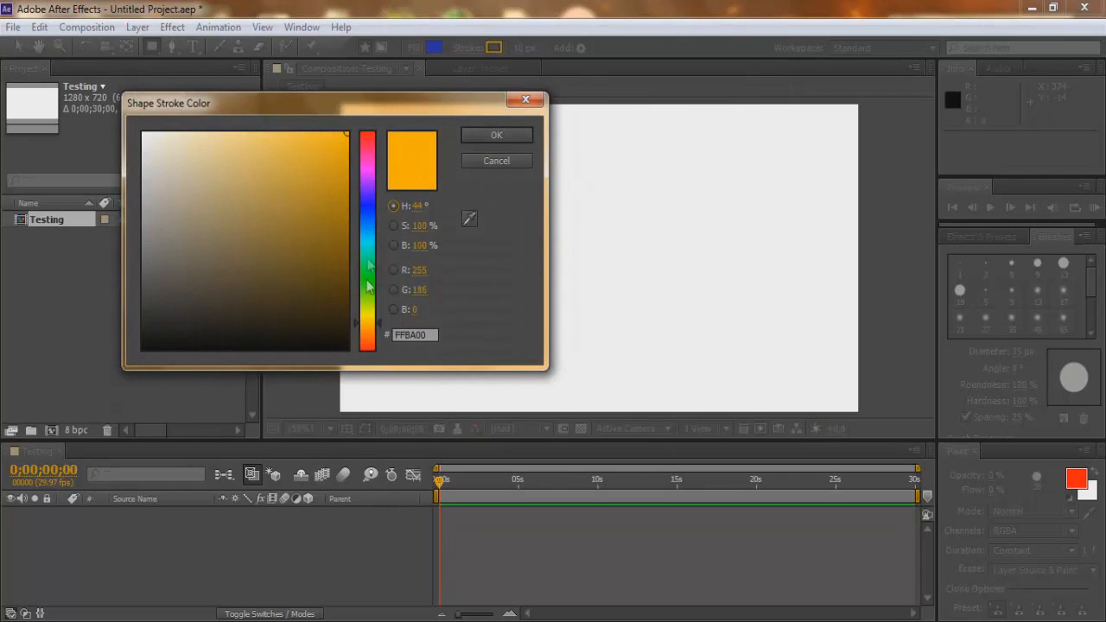
drag(371, 318, 378, 278)
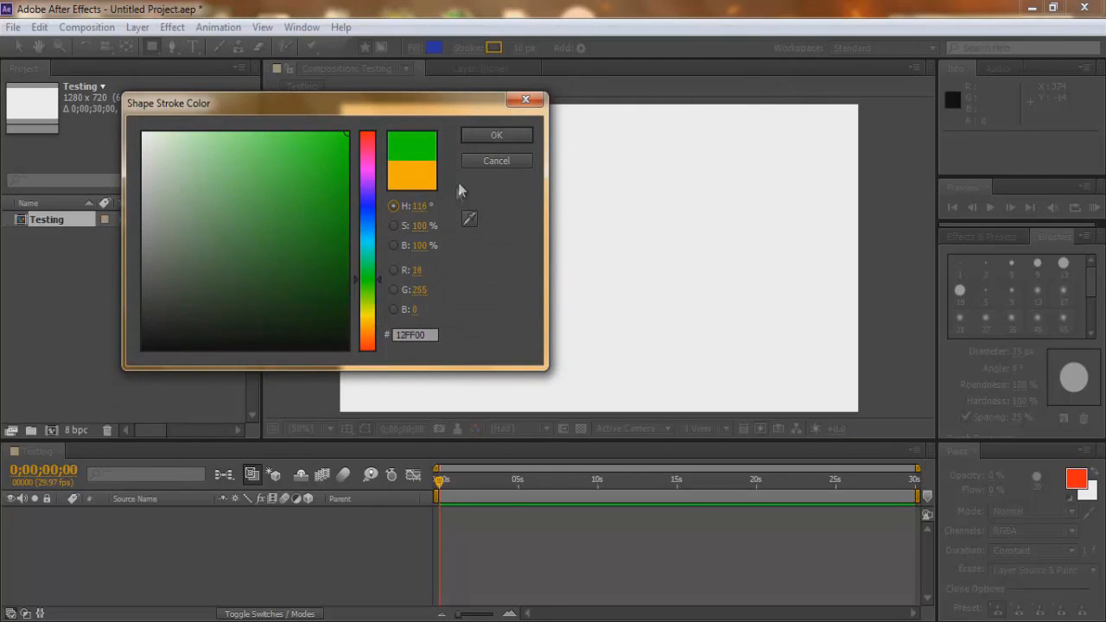
click(490, 136)
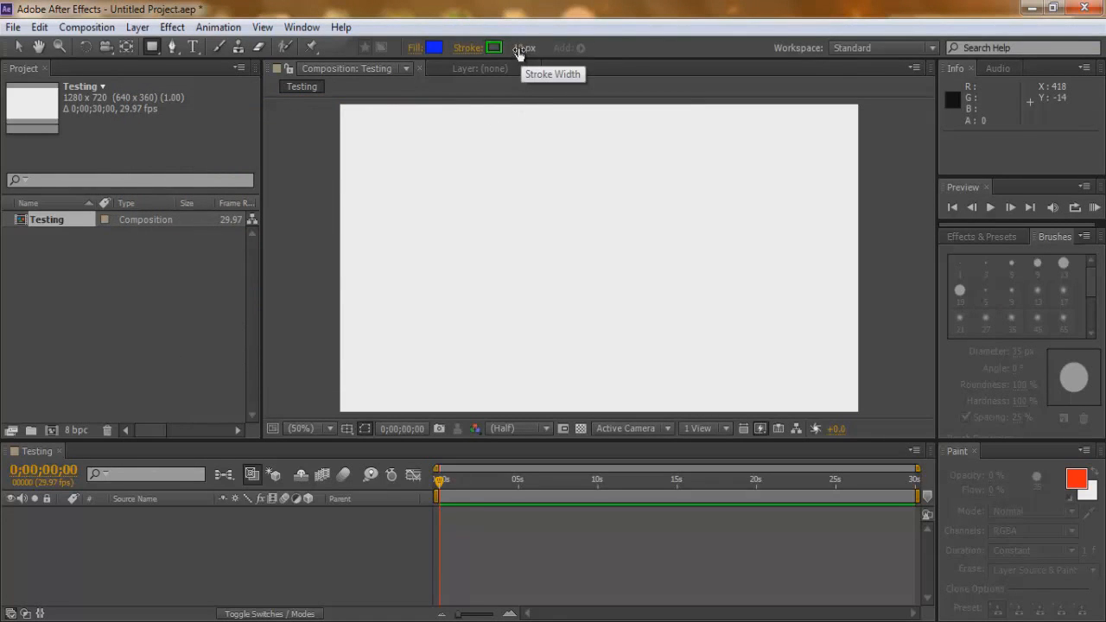
click(518, 49)
text(9)
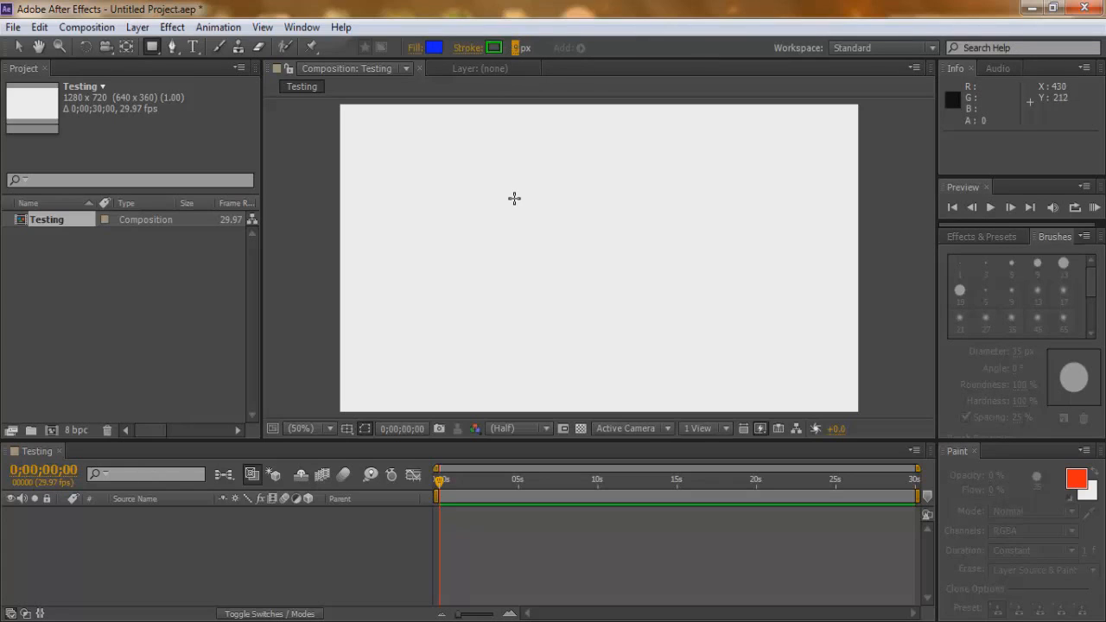
Draw a rectangle in the upper-left area of the Testing composition.
click(369, 126)
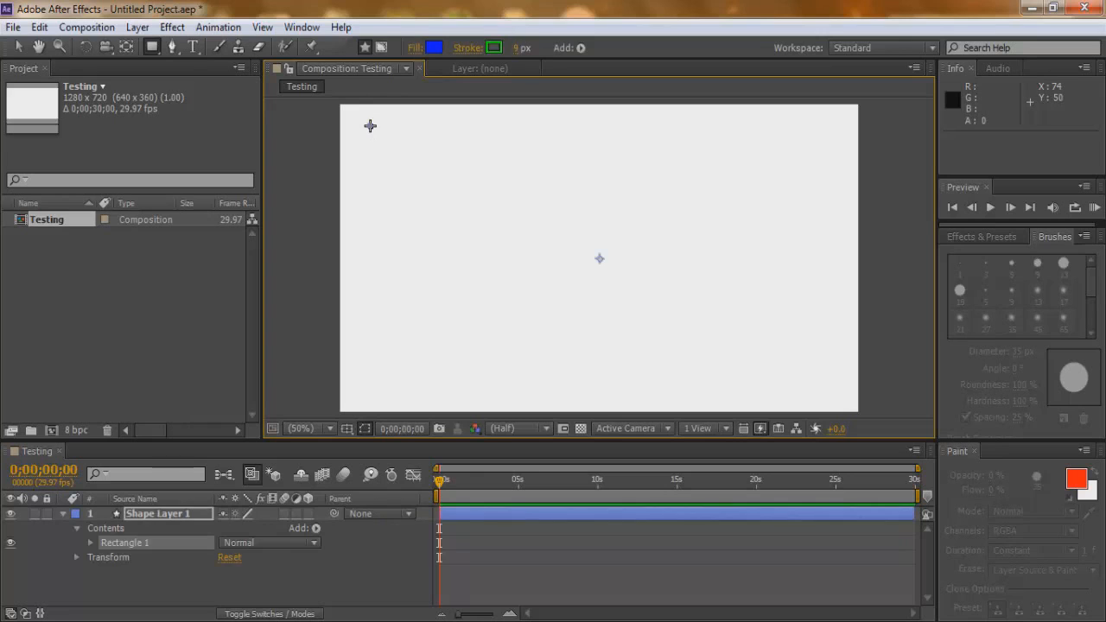
mouse_move(370, 126)
mouse_down()
mouse_move(519, 212)
mouse_move(457, 209)
mouse_move(527, 216)
mouse_up()
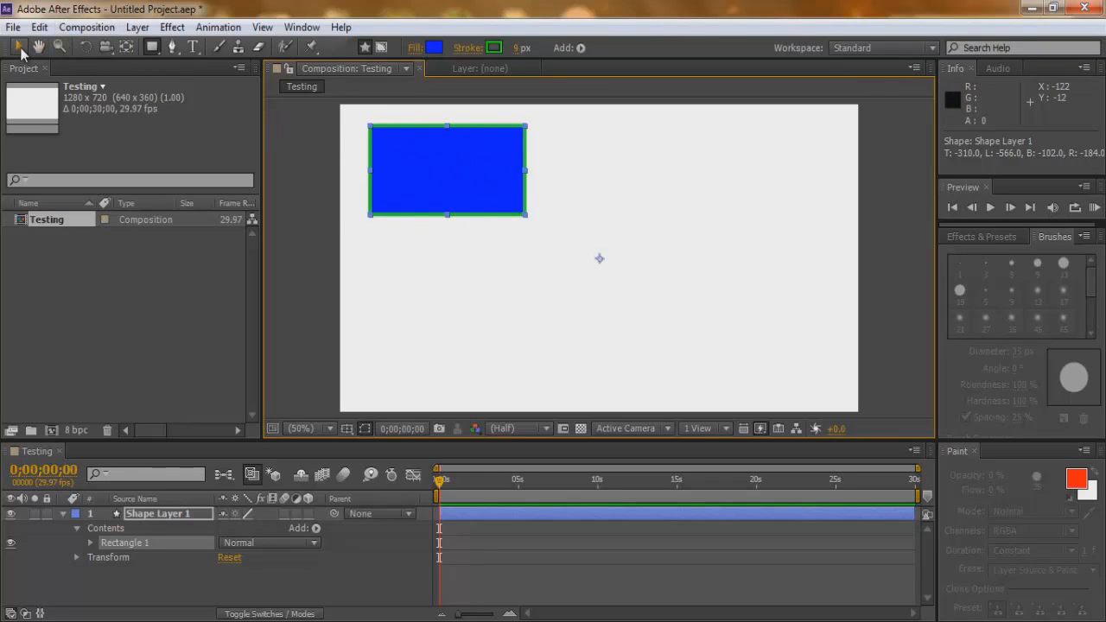
Move the blue rectangle slightly to the right and scale it down a little from its corner.
click(19, 48)
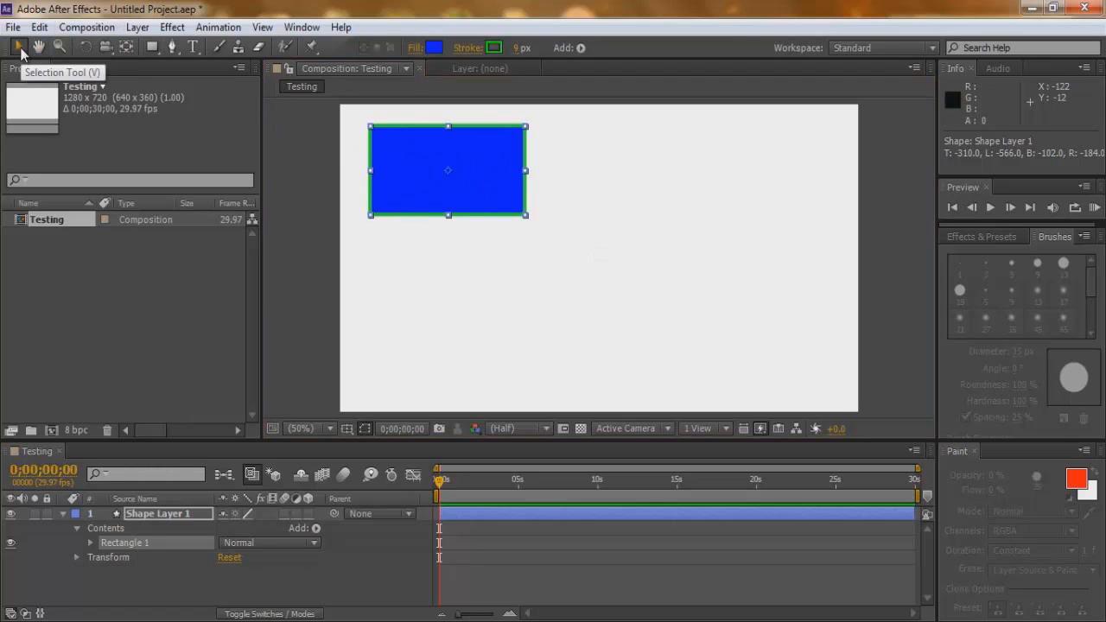
click(451, 165)
mouse_move(451, 164)
mouse_down()
mouse_move(522, 195)
mouse_move(497, 158)
mouse_move(457, 167)
mouse_up()
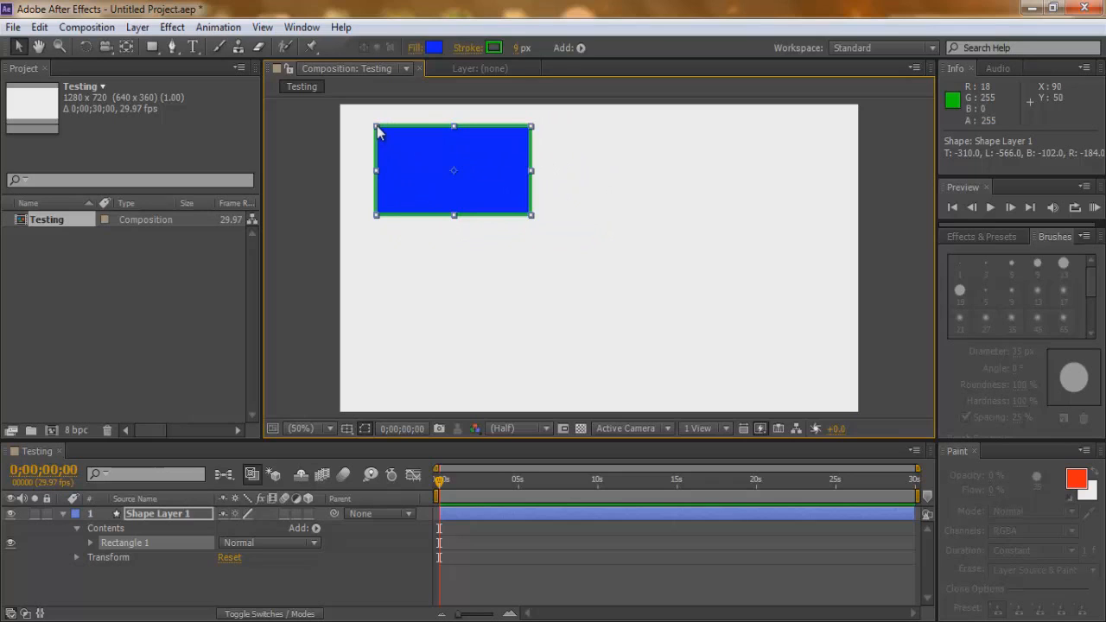
mouse_move(383, 131)
mouse_down()
mouse_move(428, 153)
mouse_move(379, 128)
mouse_up()
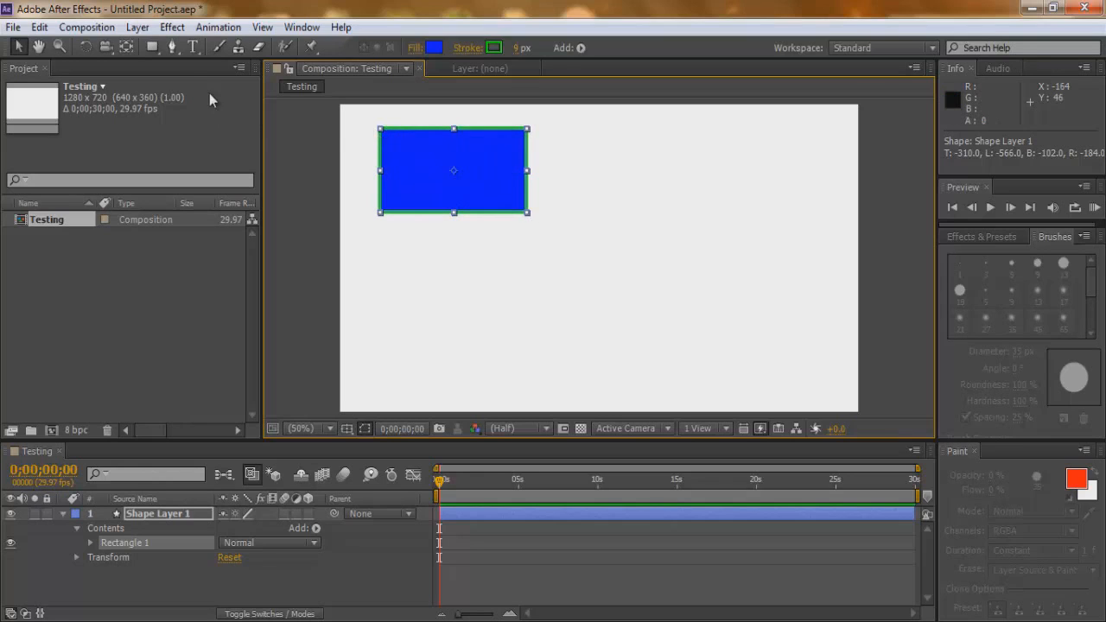
Draw an ellipse to the right of the rectangle with the Ellipse tool, on the same shape layer.
click(153, 49)
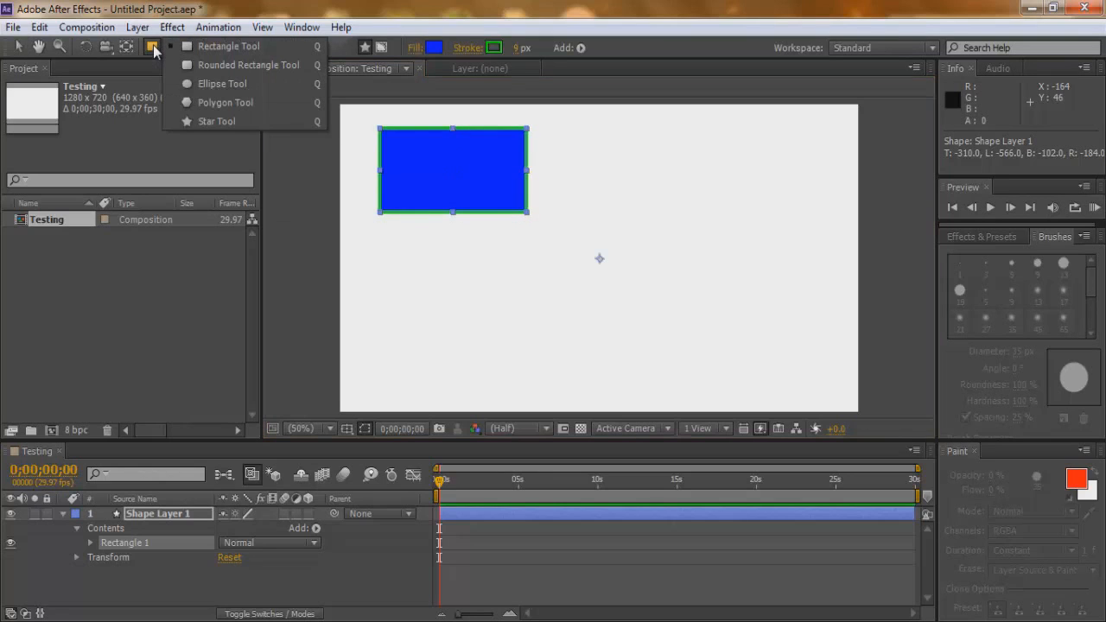
click(217, 84)
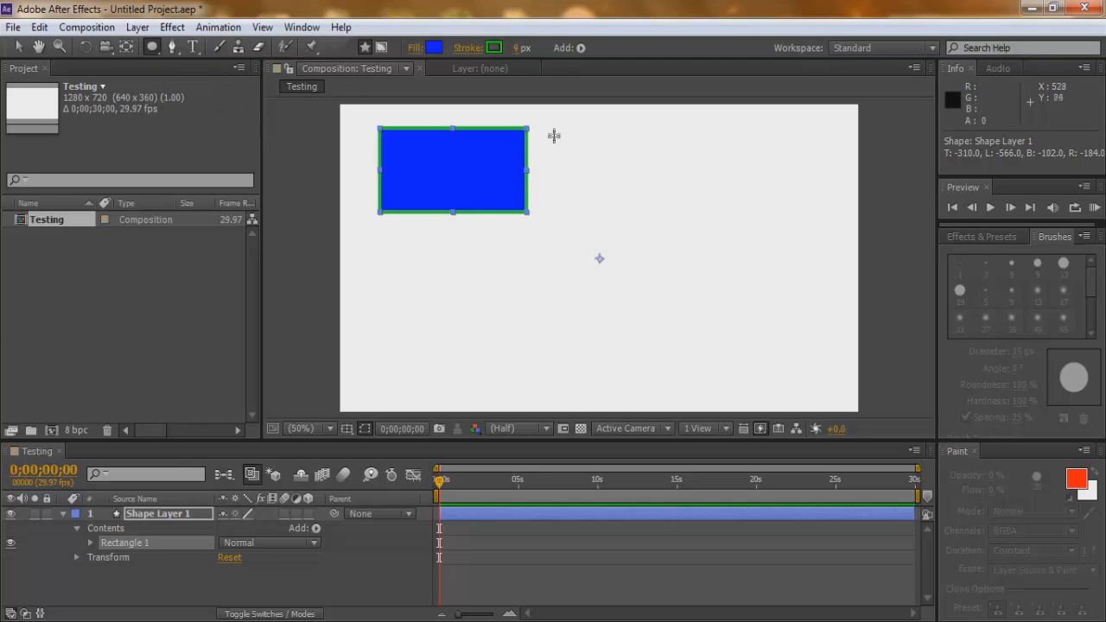
drag(554, 131, 660, 217)
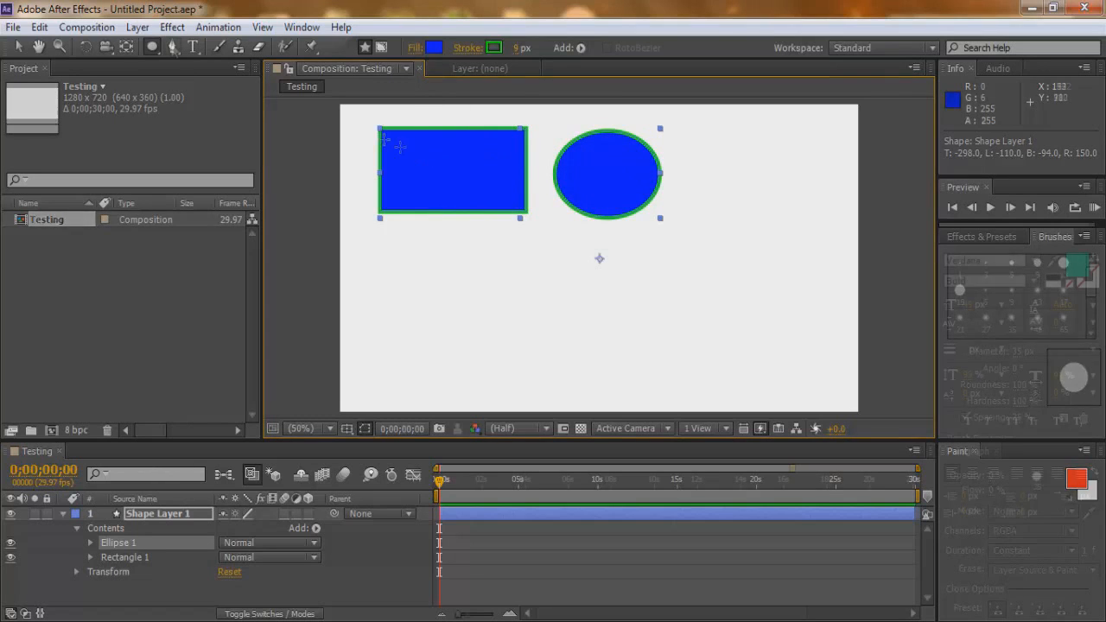
Draw an open, wavy three-point path with the Pen tool to the right of the ellipse, curving it at the middle point.
click(172, 48)
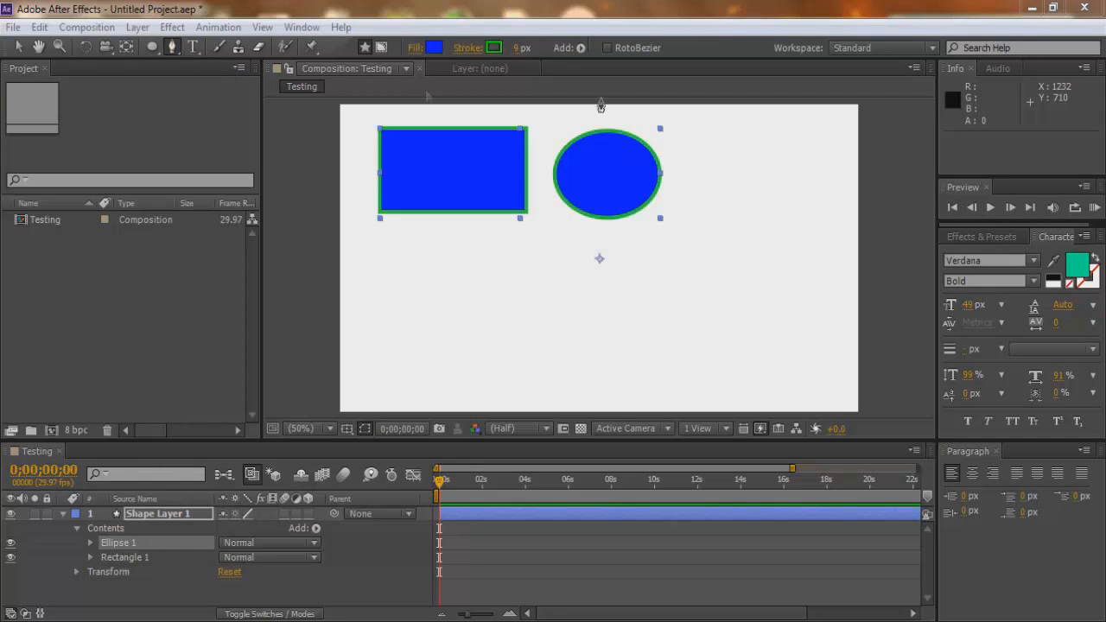
click(698, 145)
click(795, 146)
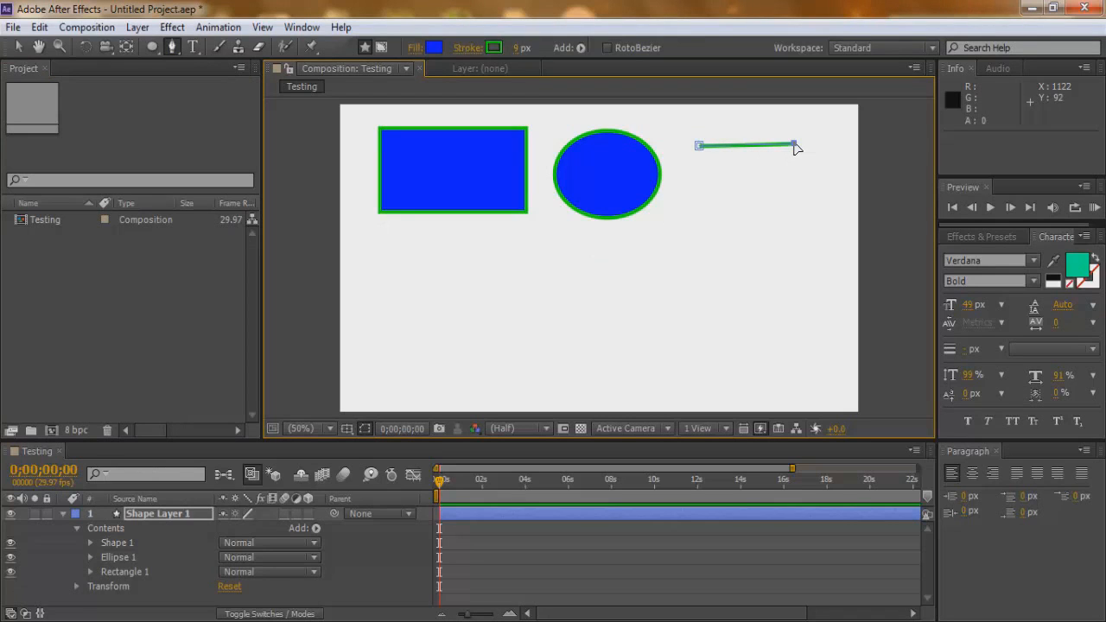
drag(796, 148, 839, 187)
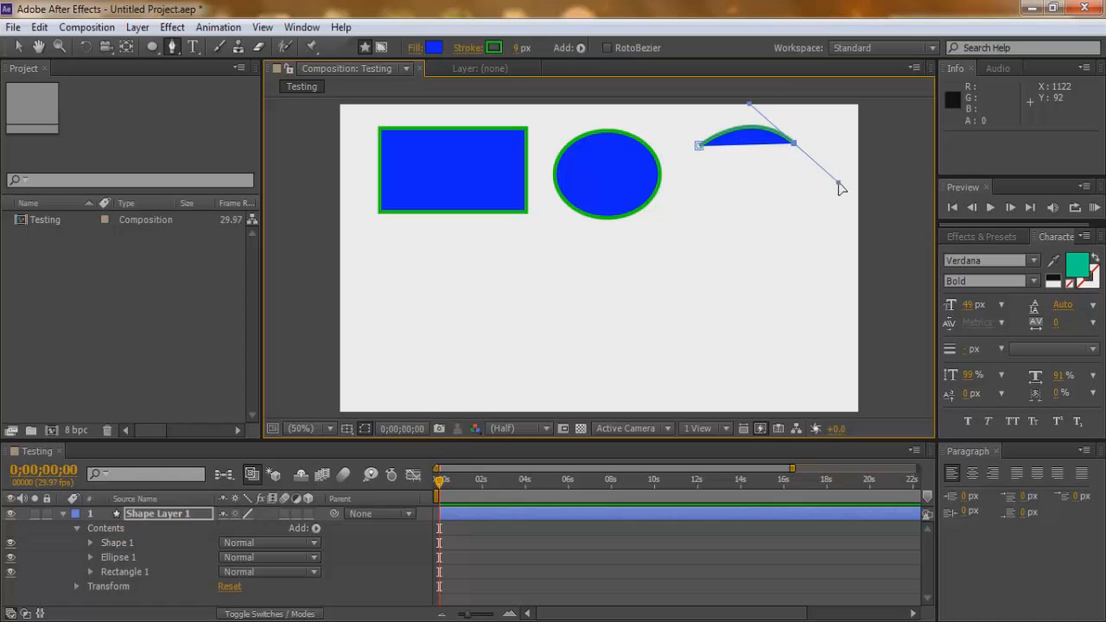
click(830, 118)
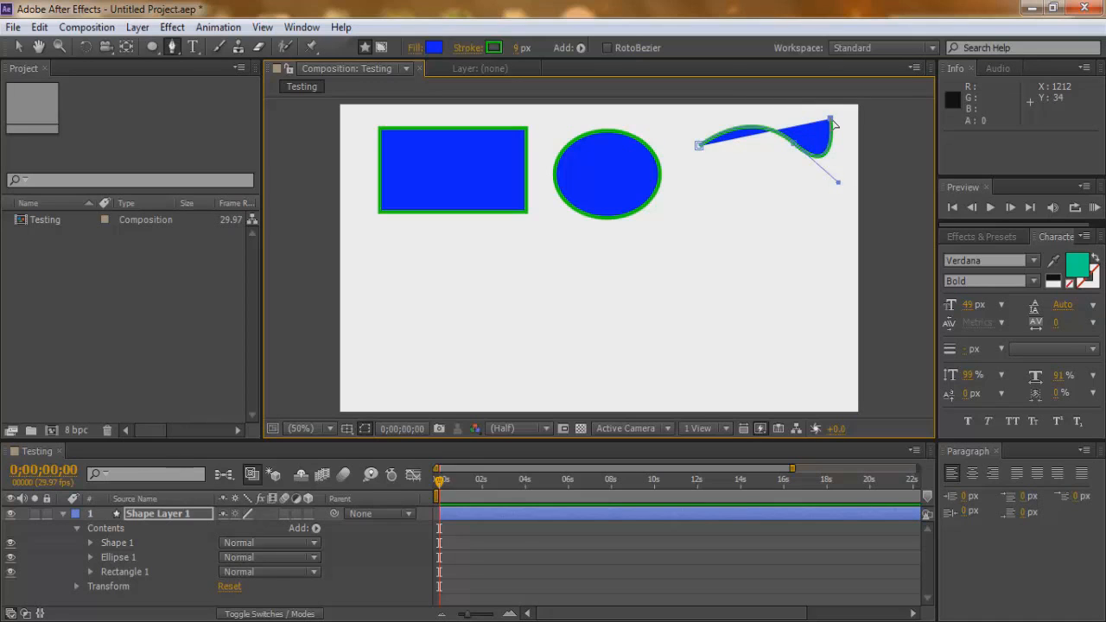
Activate the Type tool and set the text fill color to yellow (DEFF00).
click(193, 49)
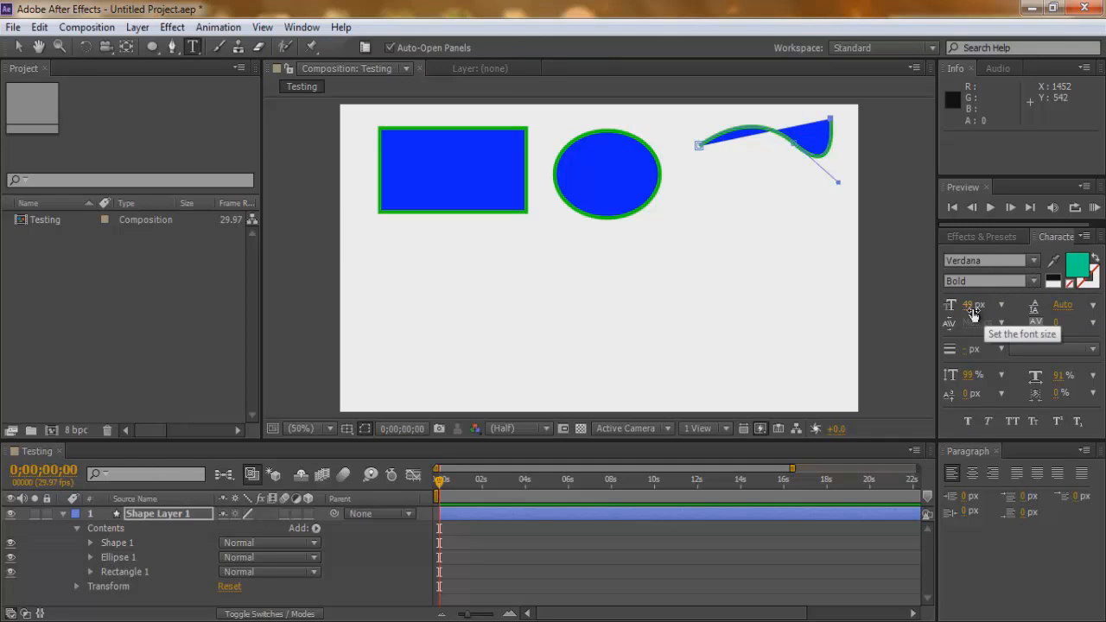
click(1080, 268)
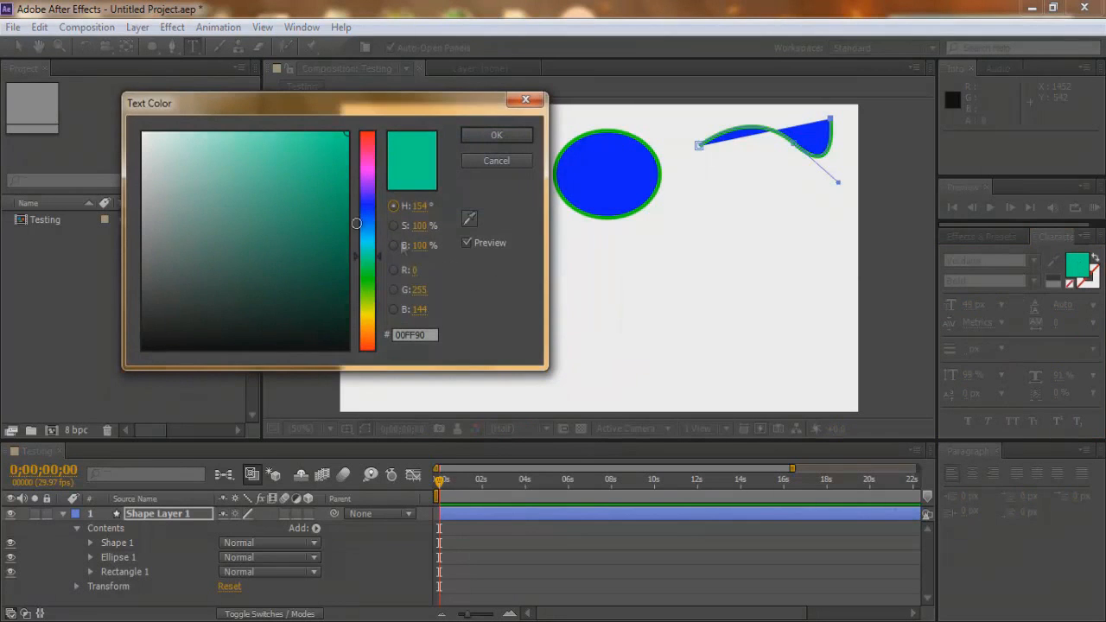
drag(372, 262, 375, 310)
click(488, 136)
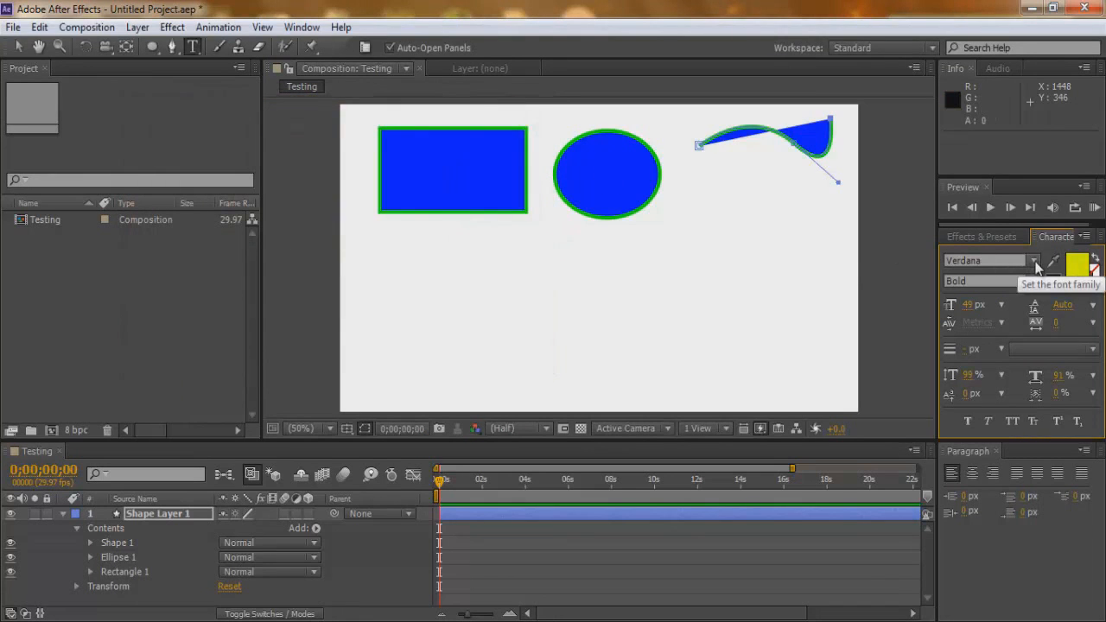
Set the text font to Verdana Bold with a size of 60 px.
click(1032, 262)
scroll(998, 361, up, 3)
scroll(1000, 363, down, 1)
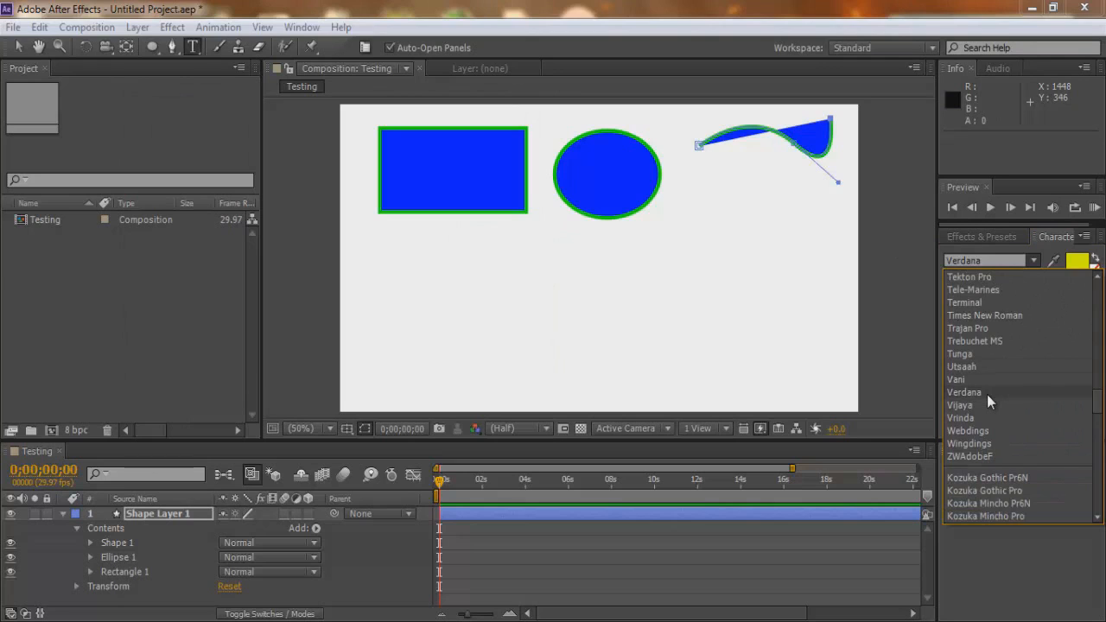
click(986, 394)
click(1034, 282)
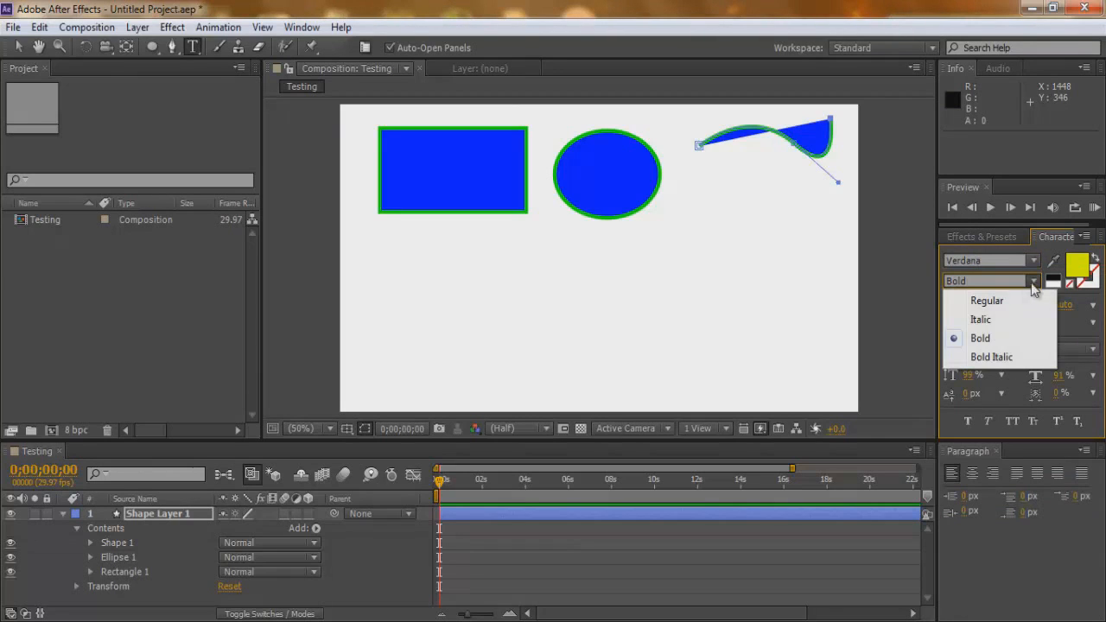
click(1001, 337)
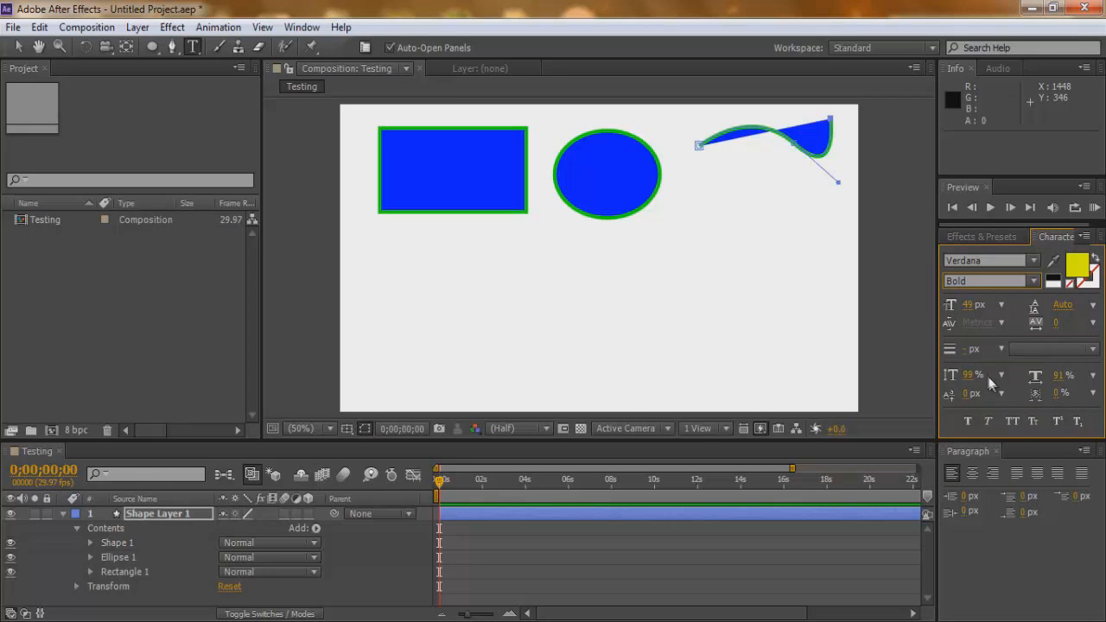
click(969, 309)
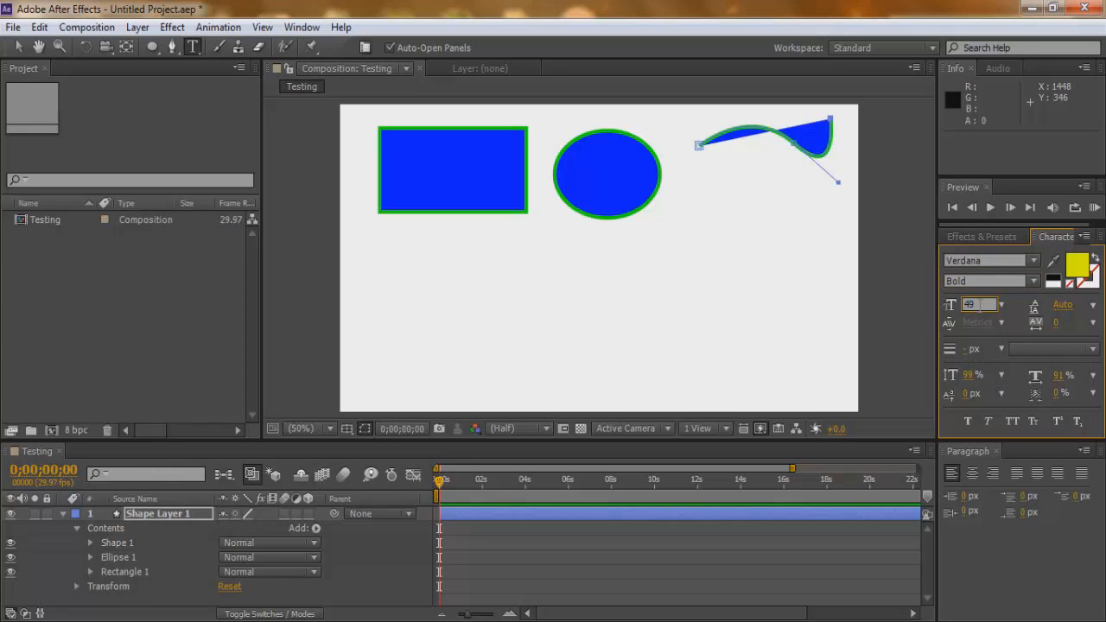
text(60)
Add the text "Project" just below the rectangle and scale it up to about 120% by 116%.
click(389, 256)
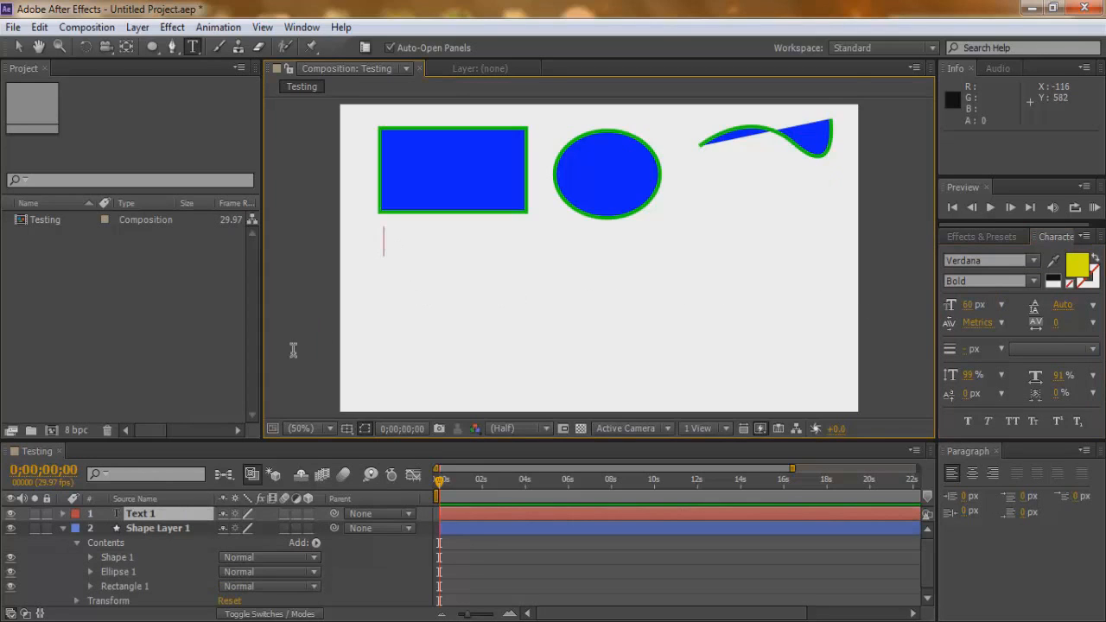
text(Project)
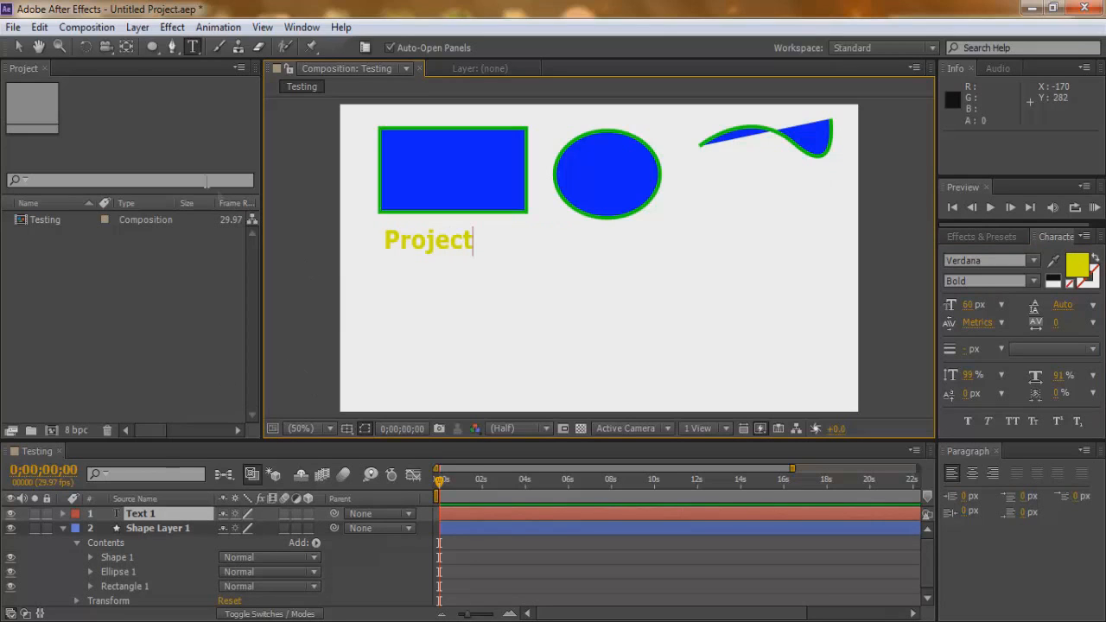
click(17, 50)
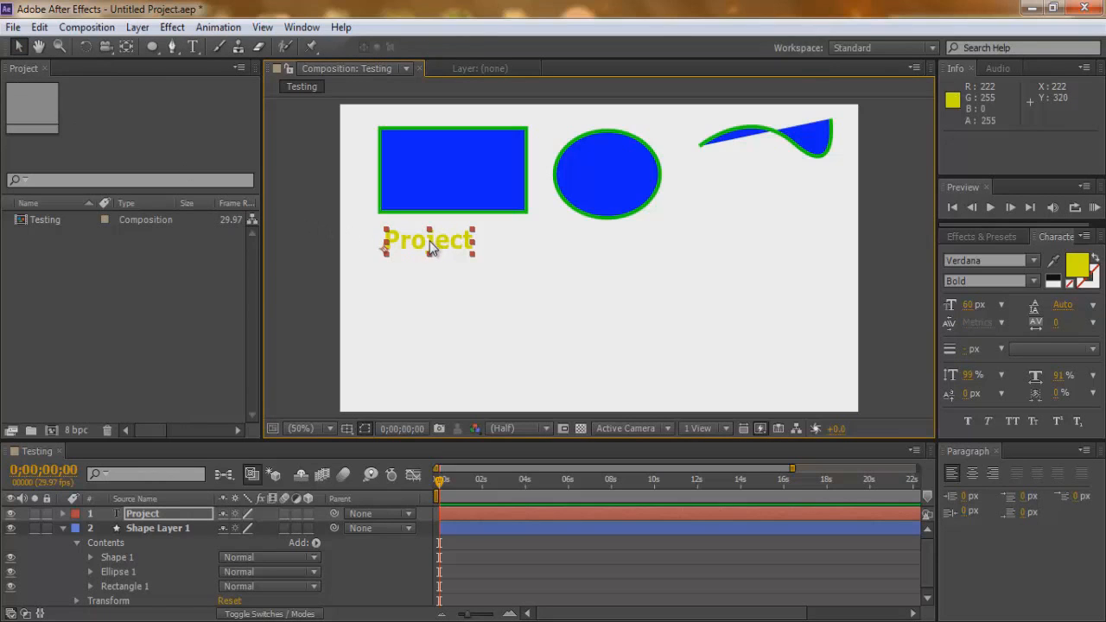
drag(429, 245, 491, 268)
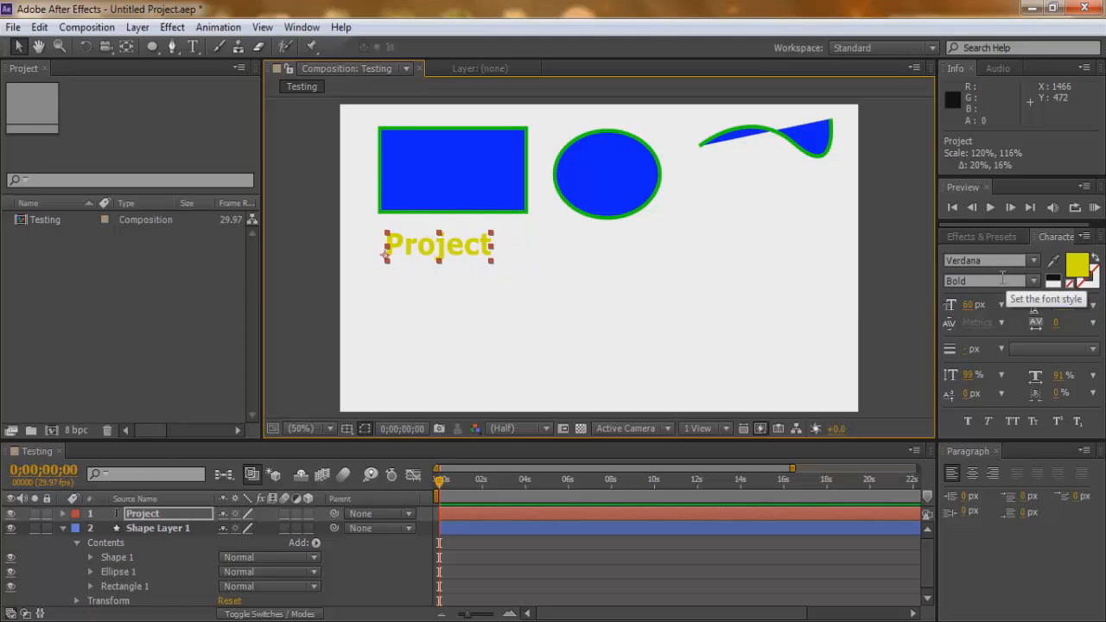
Change the fill color of the "Project" text to blue (0024FF).
click(1078, 268)
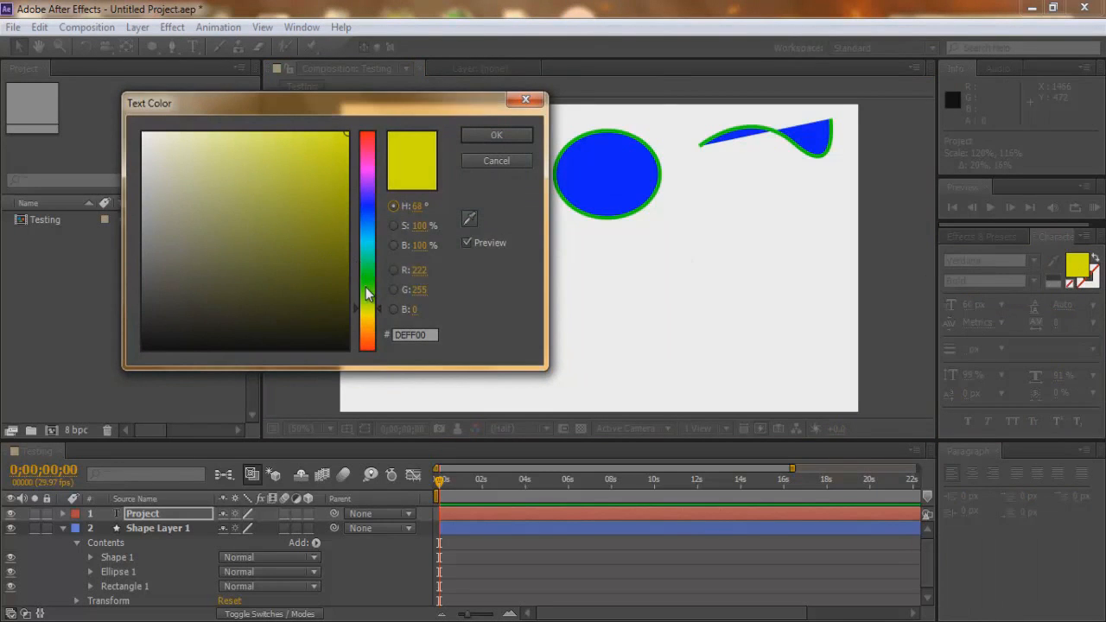
drag(370, 298, 374, 210)
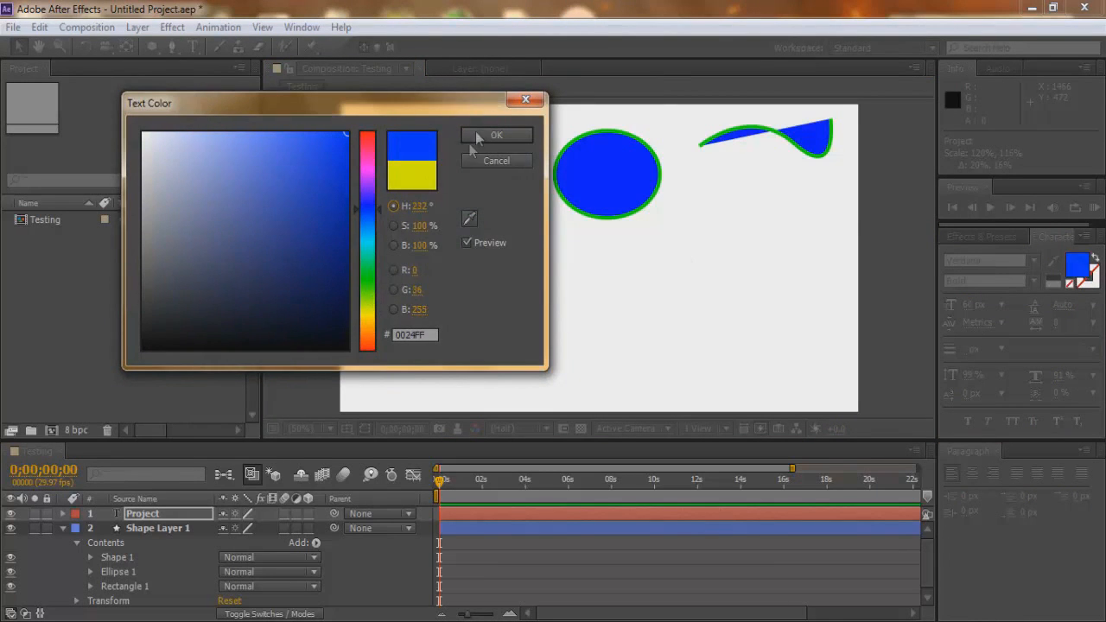
click(497, 135)
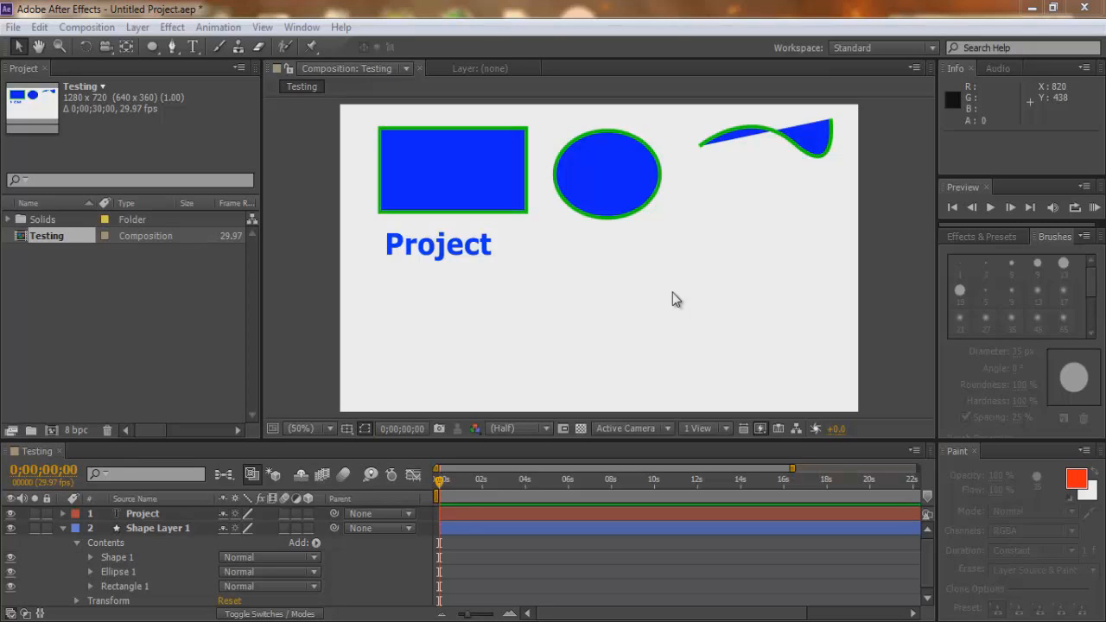
Create a dark gray solid layer named "Solid Layer 1" at 1280 x 720 px in the Testing composition.
click(139, 27)
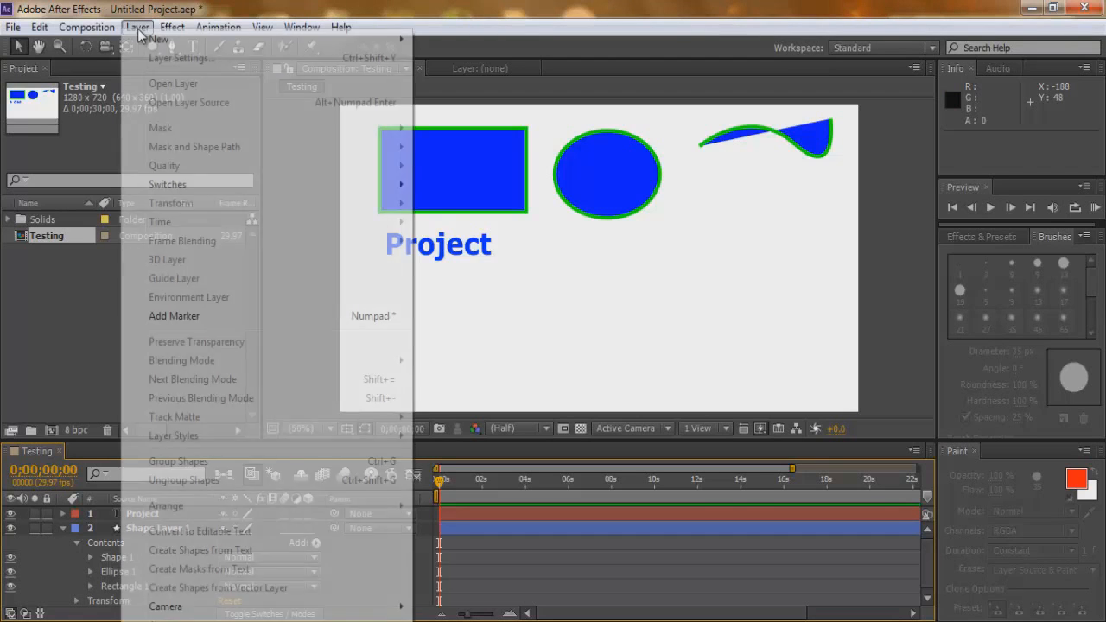
mouse_move(243, 42)
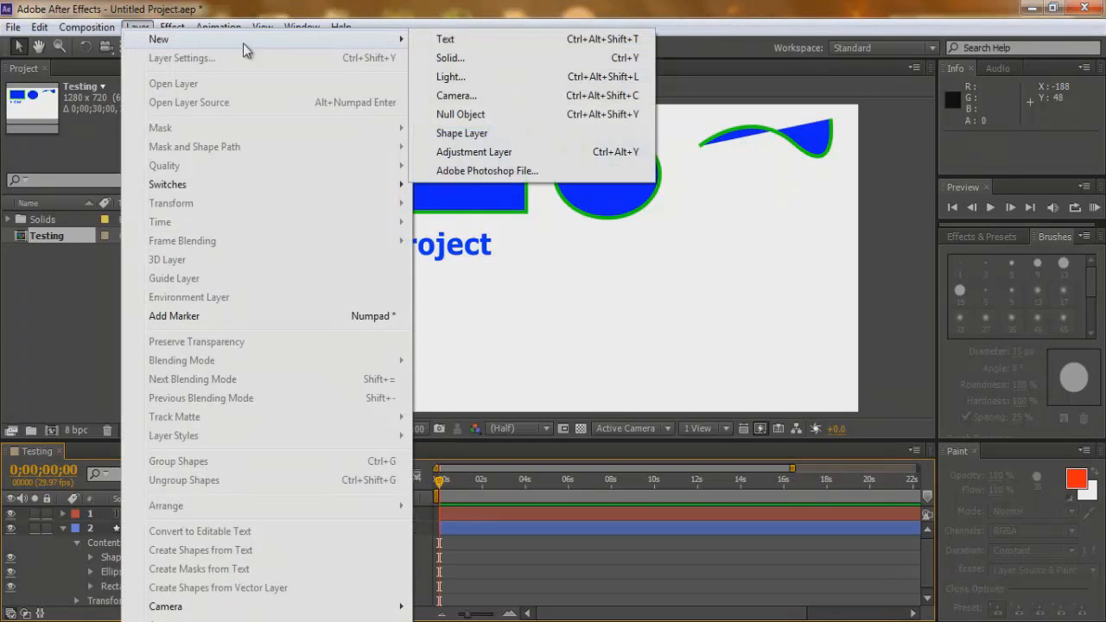
click(469, 59)
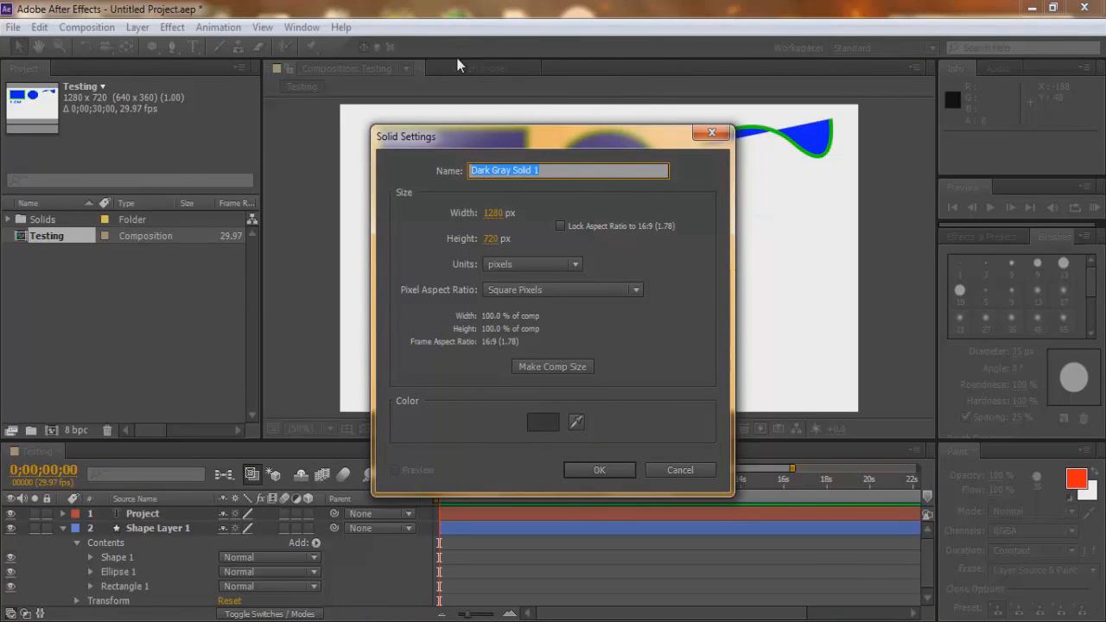
text(Solid Layer 1)
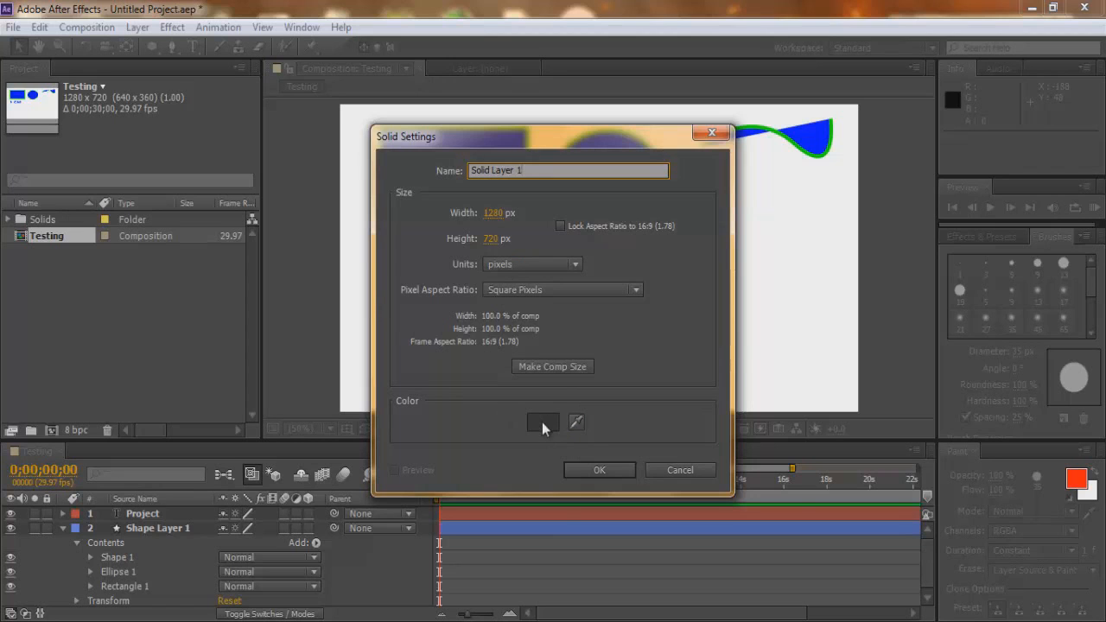
click(601, 469)
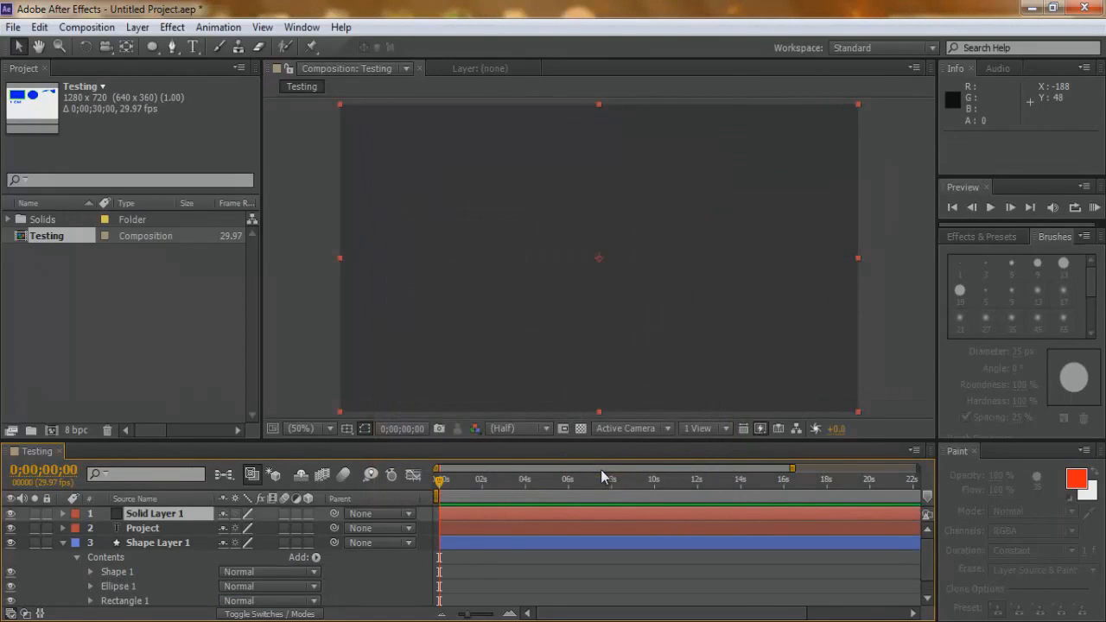
Open Solid Layer 1 in its own layer view and set the Brush tool's diameter to 60 px.
double_click(158, 519)
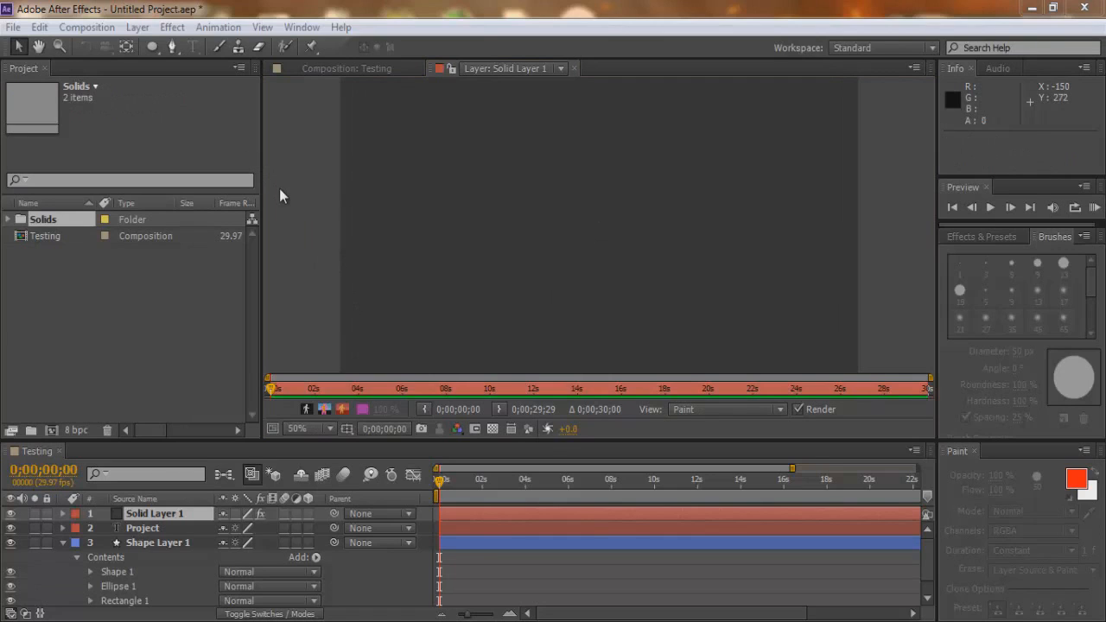
click(219, 48)
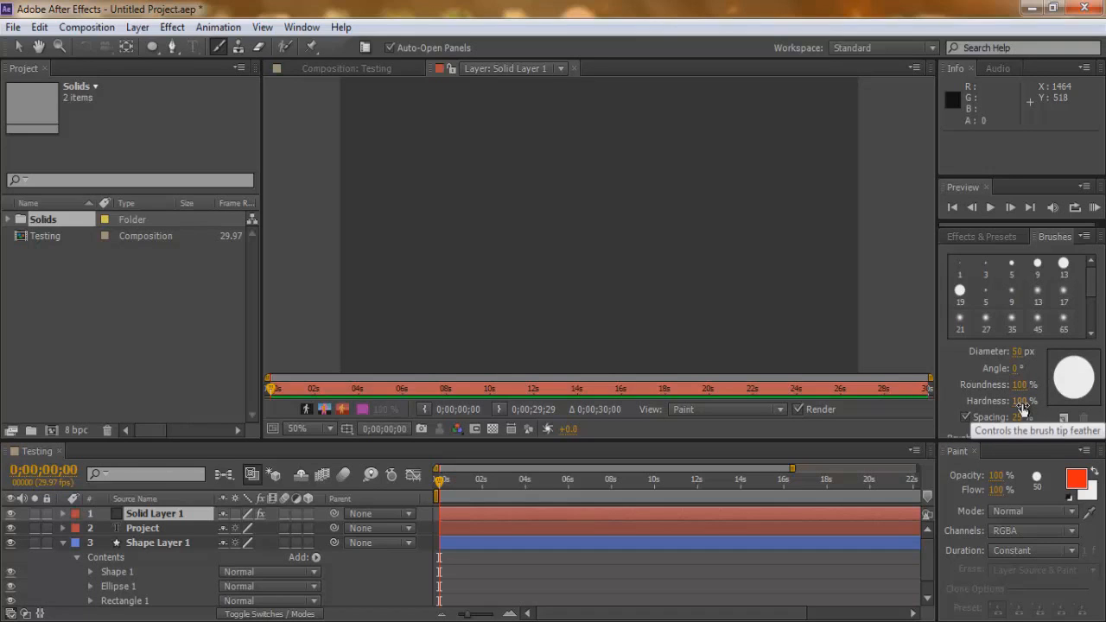
click(1020, 352)
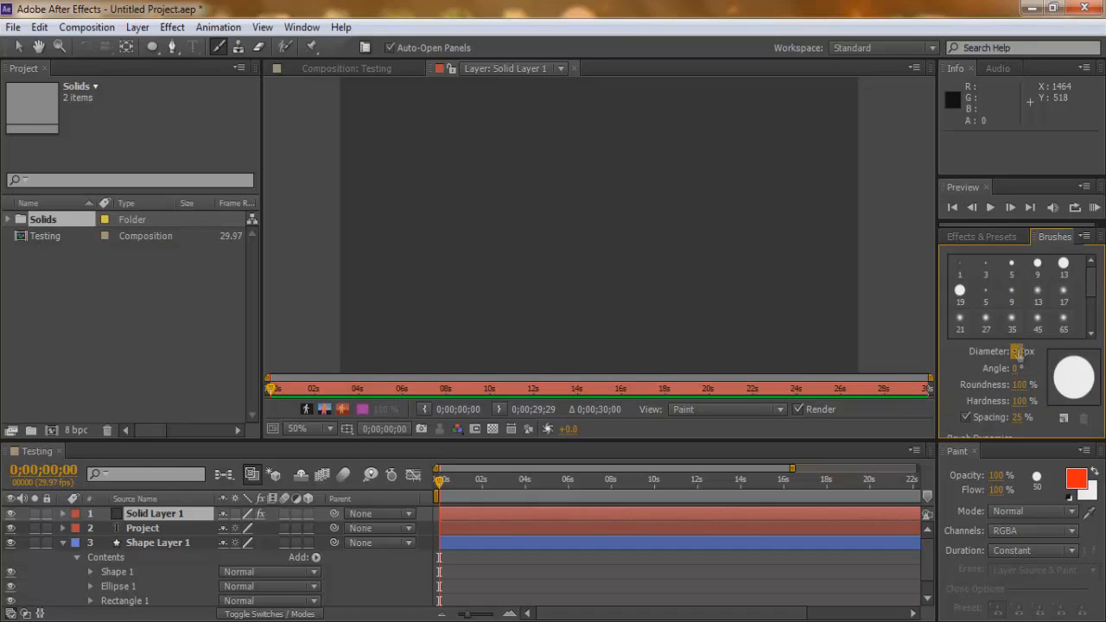
text(60)
key(Return)
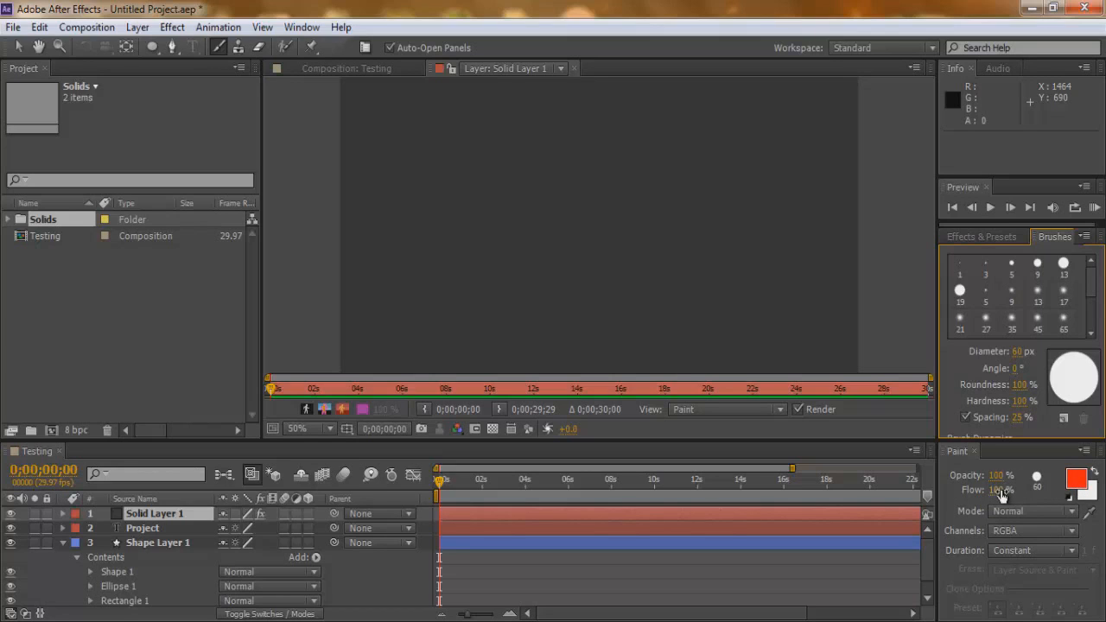
Paint a wavy red (FF0000) brush stroke across the upper part of Solid Layer 1.
click(1076, 479)
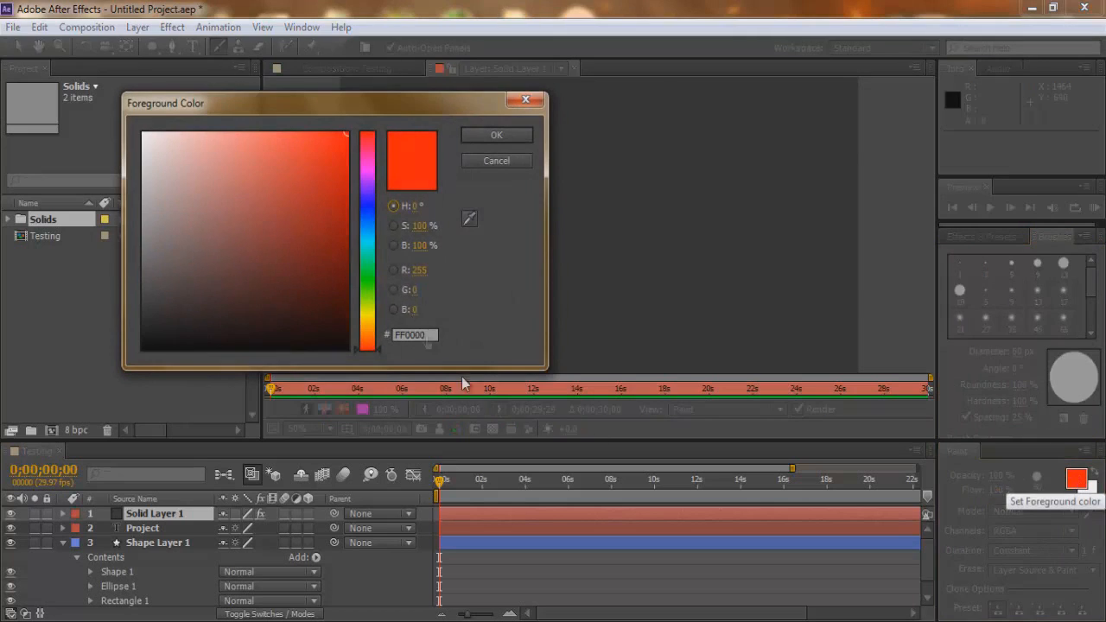
click(489, 135)
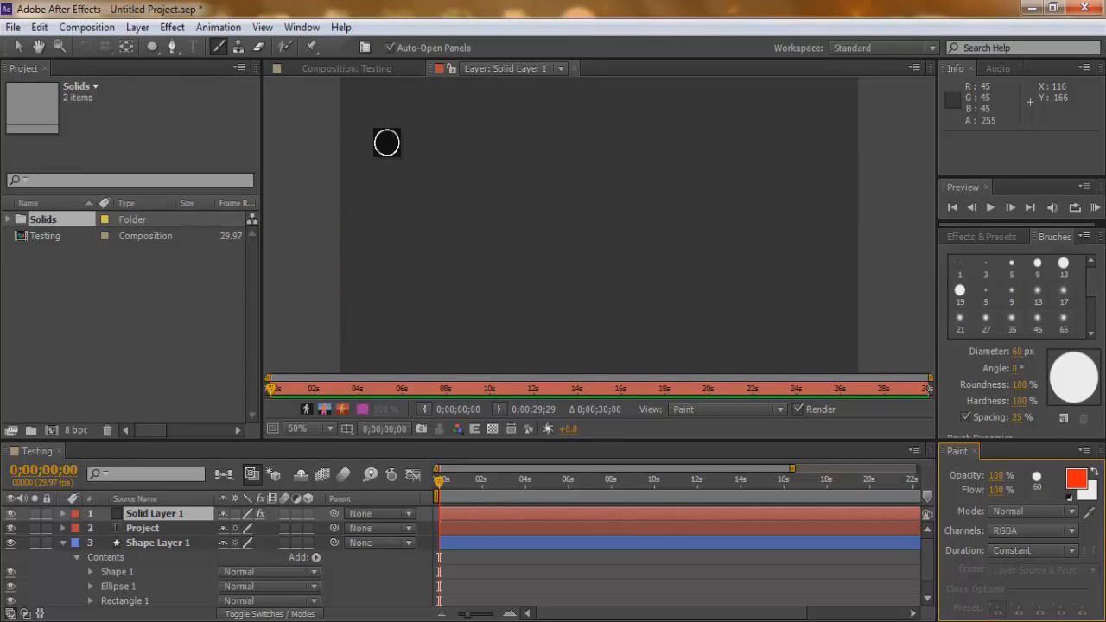
mouse_move(387, 140)
mouse_down()
mouse_move(476, 127)
mouse_move(521, 149)
mouse_move(682, 111)
mouse_move(814, 180)
mouse_up()
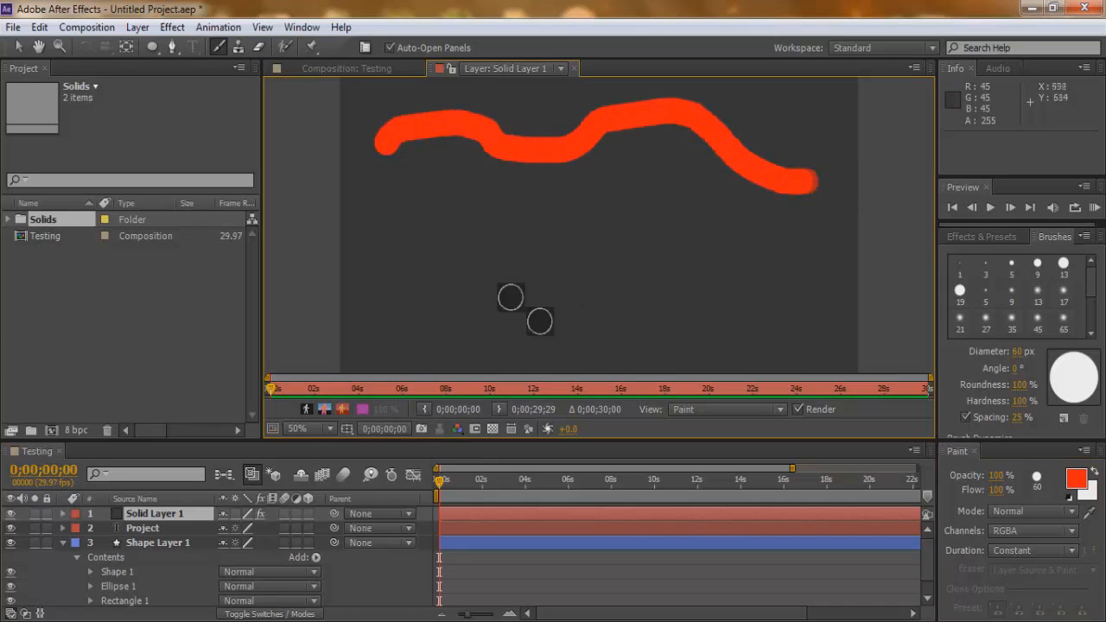
Switch to the Eraser tool and set its brush tip diameter to 75 px.
click(257, 48)
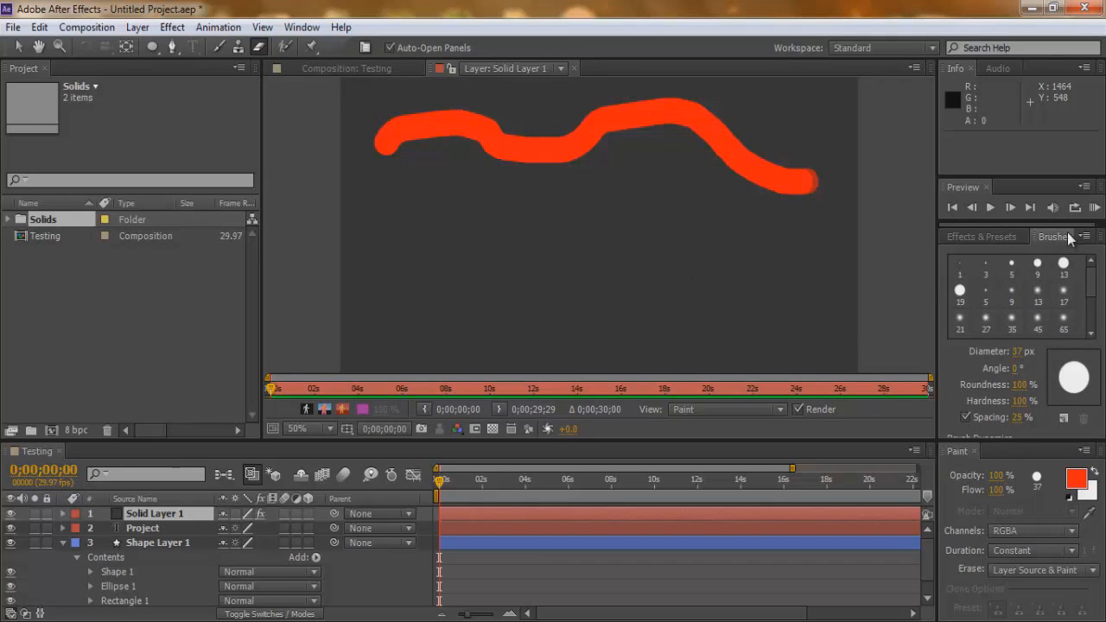
click(1017, 354)
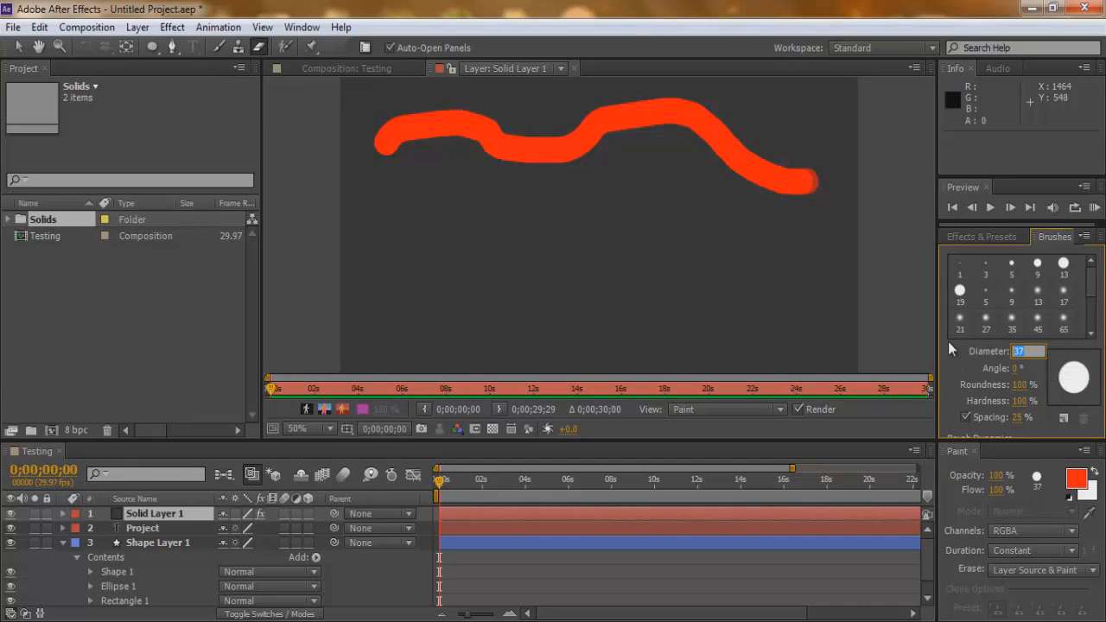
text(75)
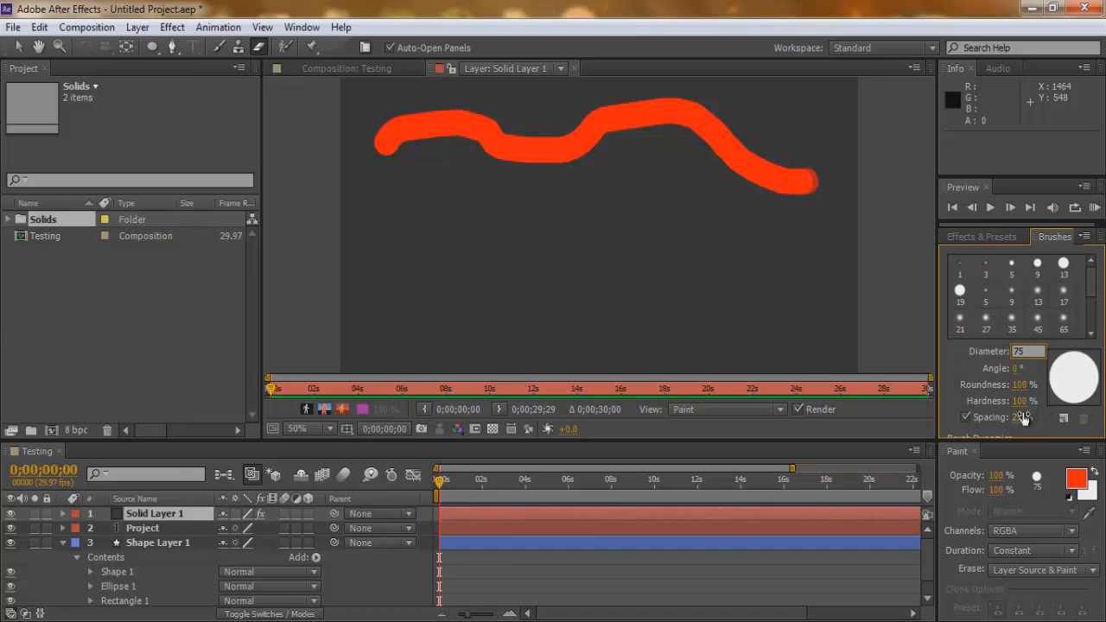
click(945, 361)
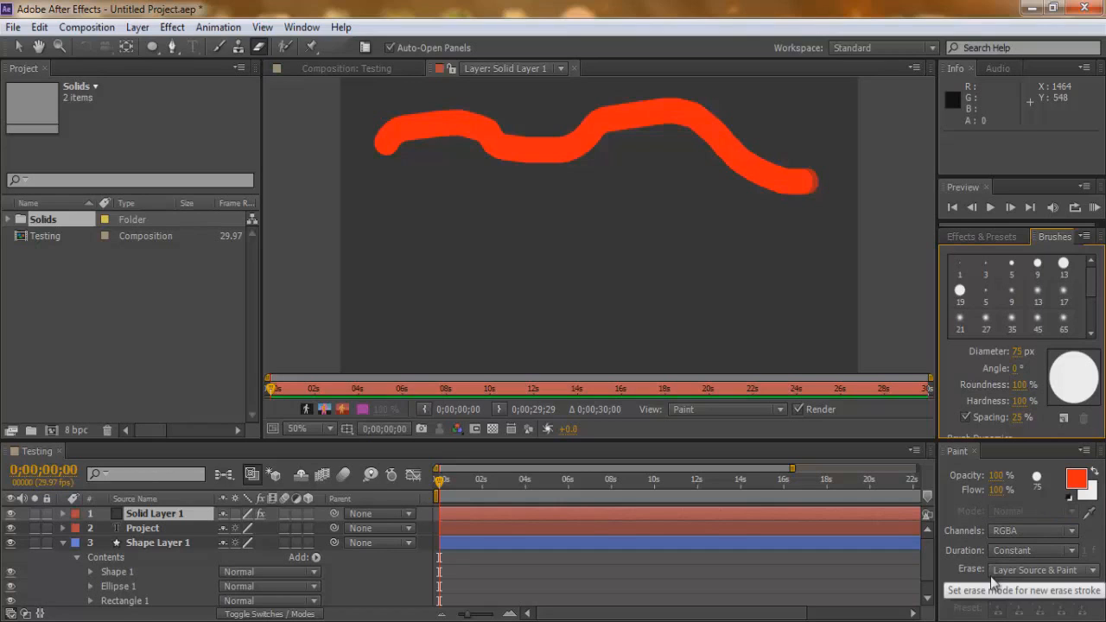
Set the erase mode to Paint Only and erase the red stroke on Solid Layer 1 from its right end leftward.
click(1079, 573)
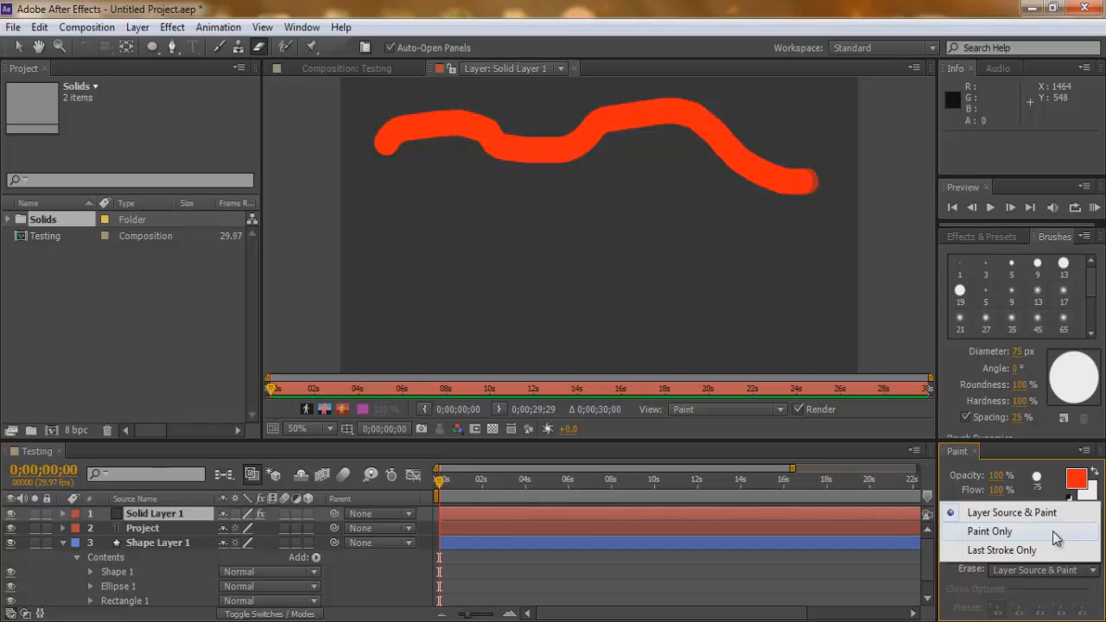
click(1055, 532)
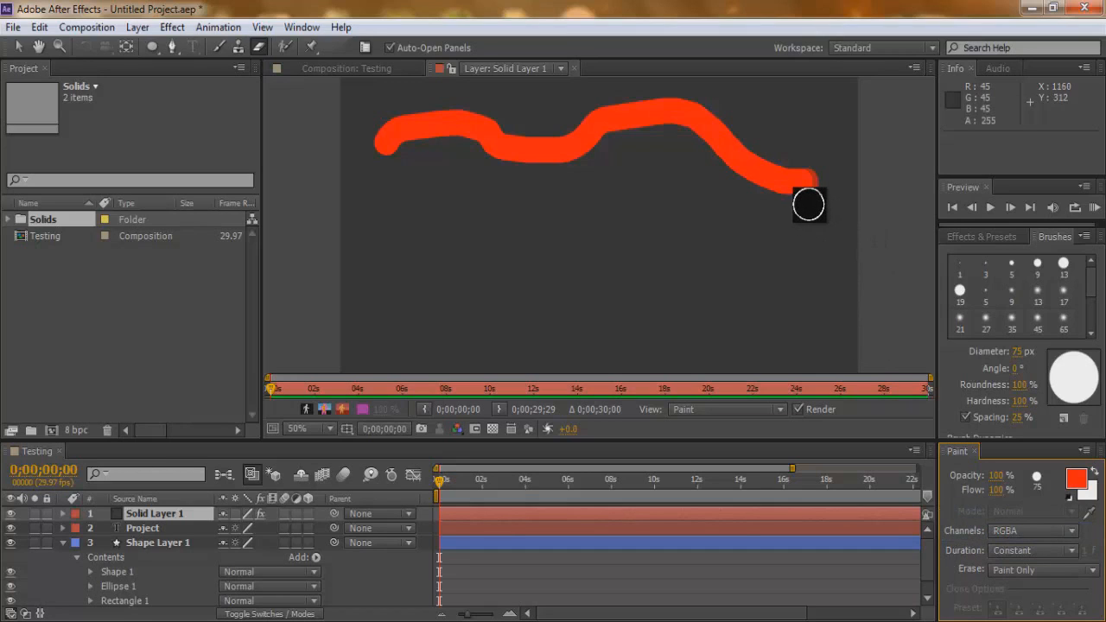
mouse_move(810, 168)
mouse_down()
mouse_move(775, 189)
mouse_move(760, 182)
mouse_move(734, 124)
mouse_move(704, 110)
mouse_move(570, 102)
mouse_move(644, 120)
mouse_move(521, 134)
mouse_move(558, 151)
mouse_move(444, 116)
mouse_move(375, 138)
mouse_move(433, 179)
mouse_move(513, 182)
mouse_up()
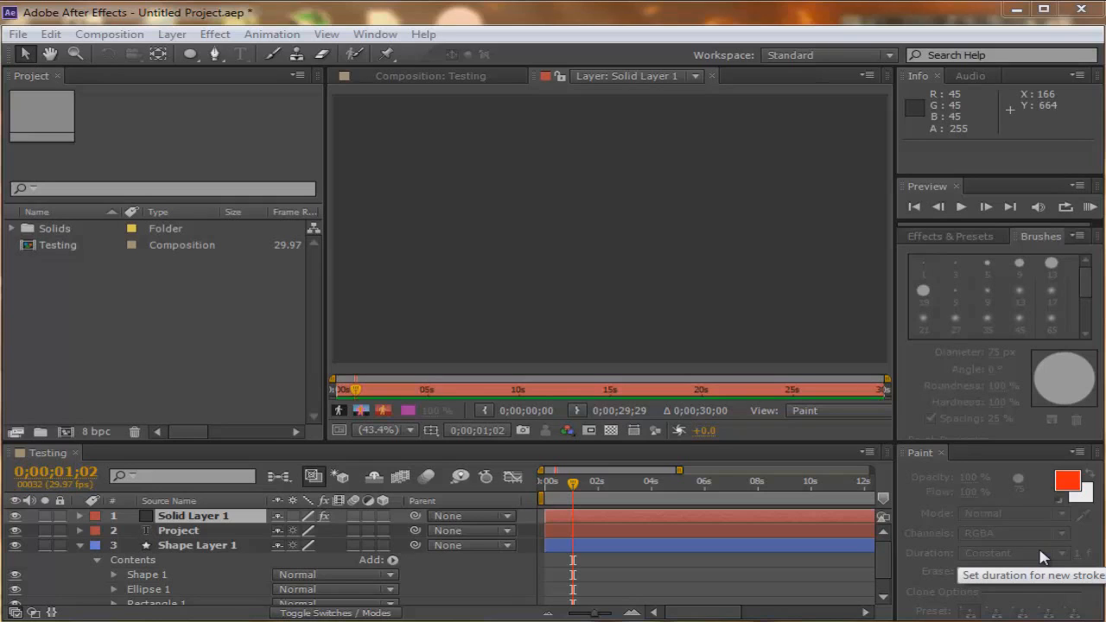
click(118, 153)
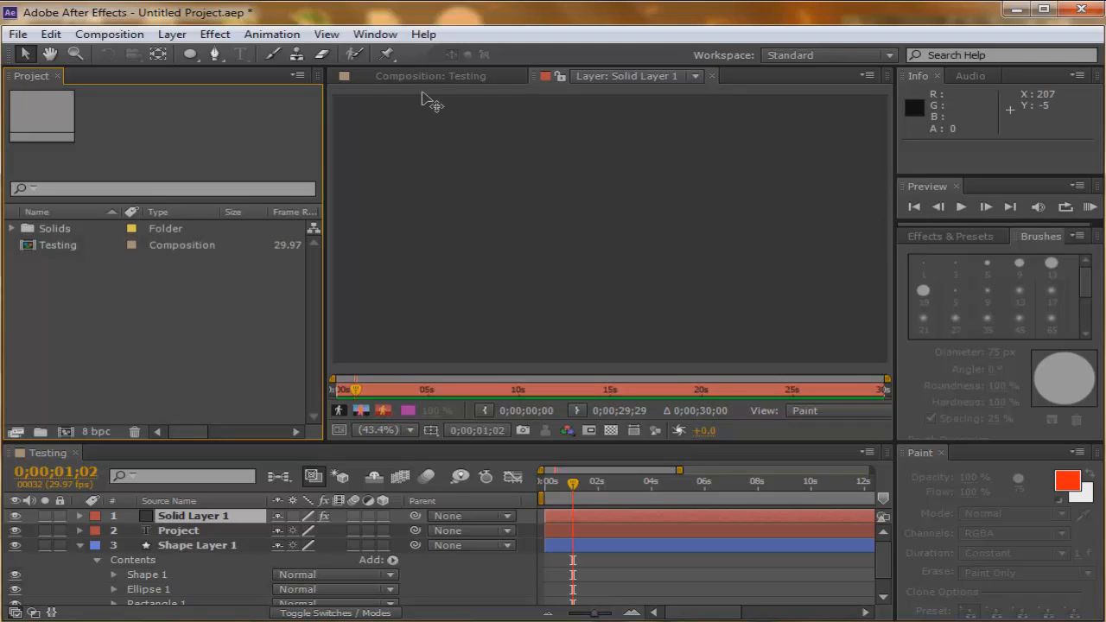
click(423, 95)
click(367, 97)
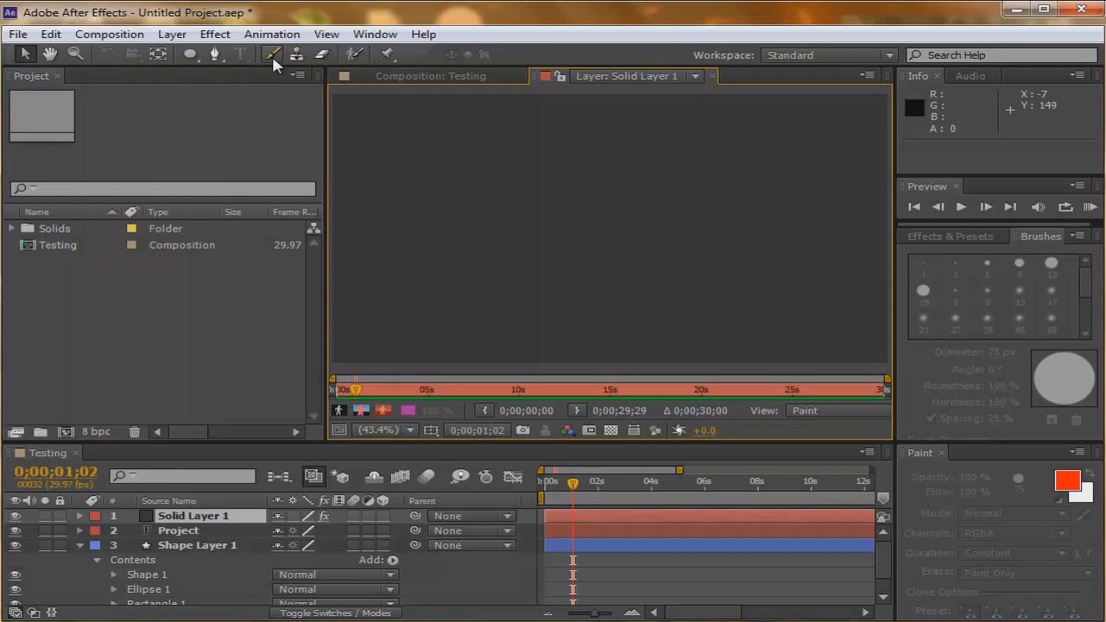
click(938, 199)
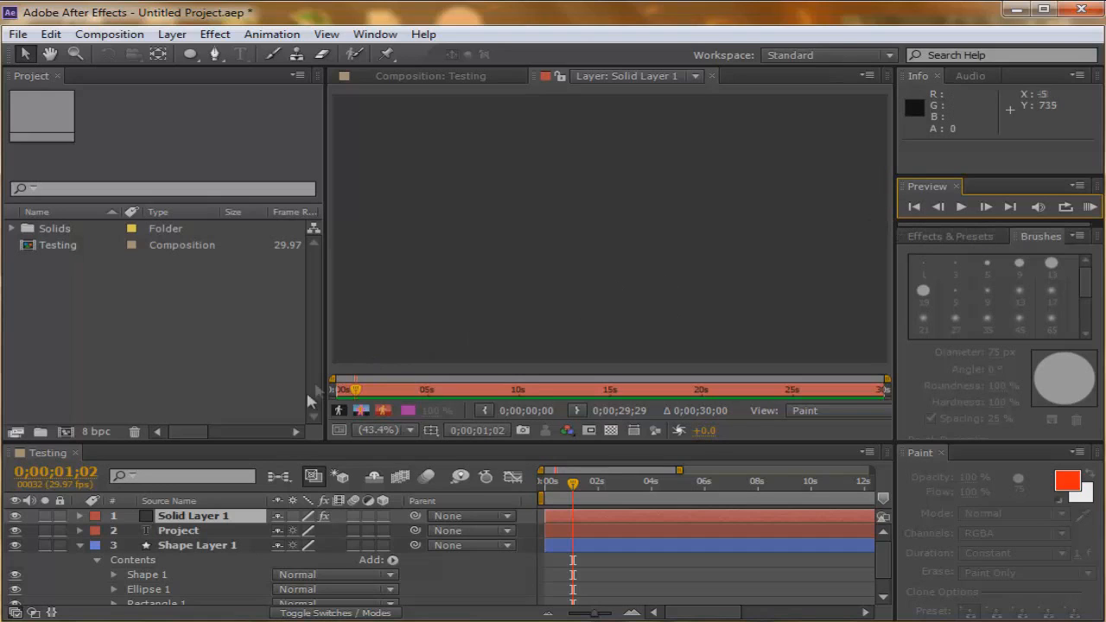
click(266, 473)
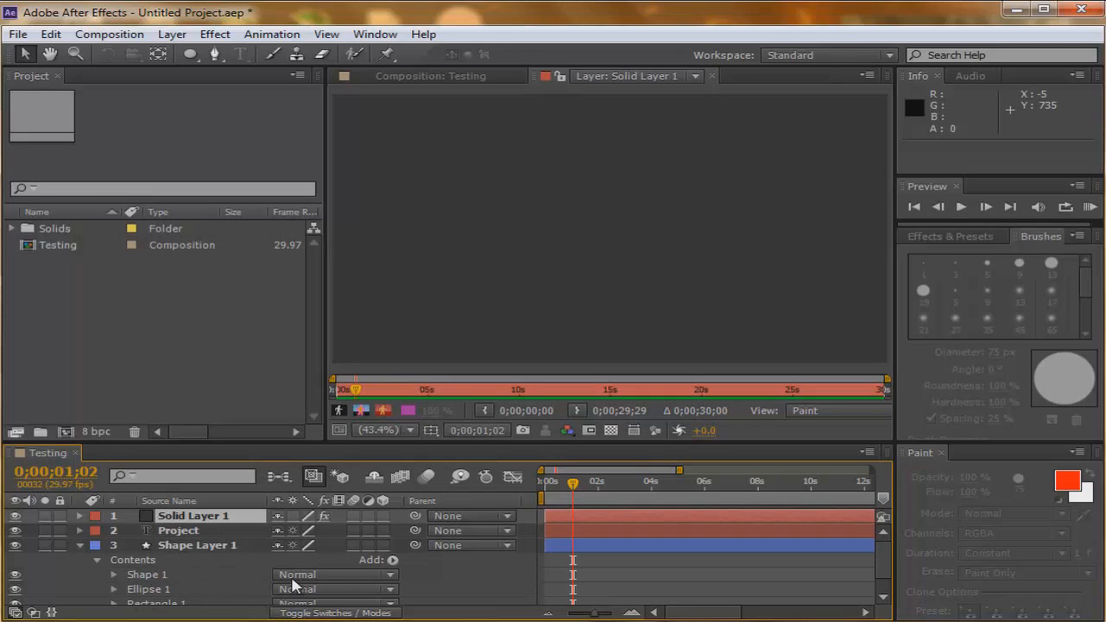
Move the Testing composition's current-time indicator to 0;00;02;02.
drag(573, 484, 603, 513)
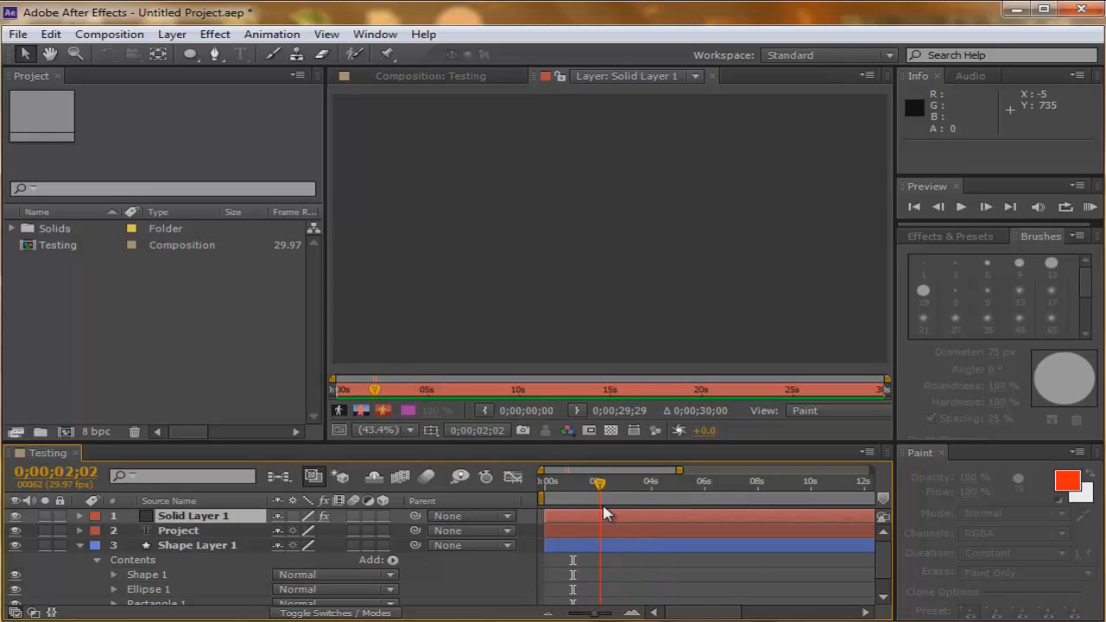